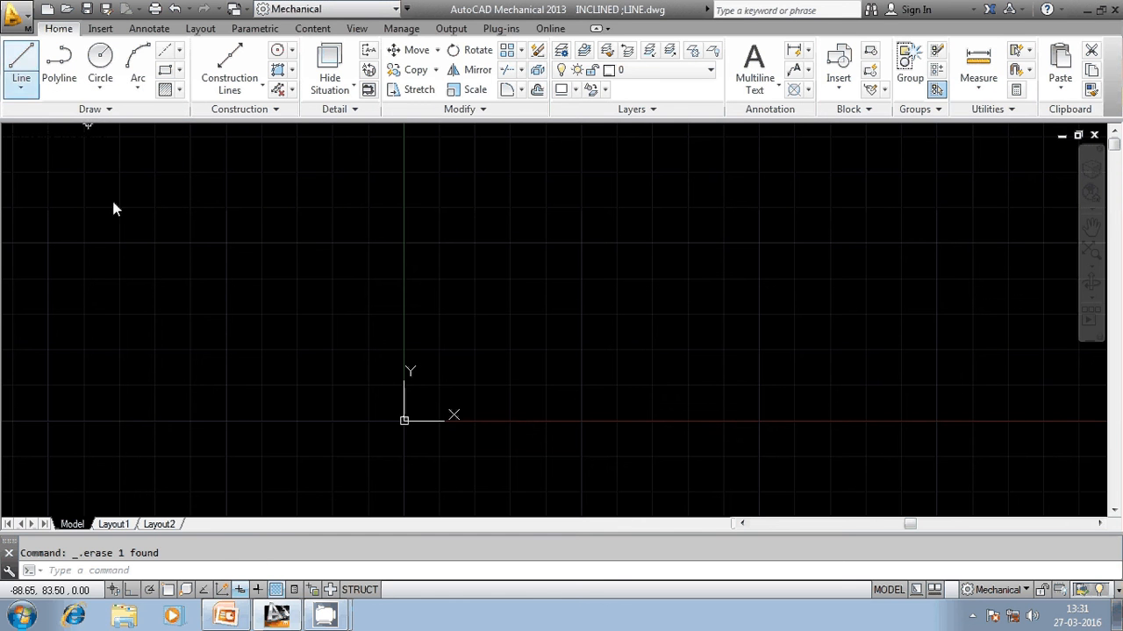
{"action": "left_click", "coordinate": [108, 571]}
{"action": "type", "text": "L"}
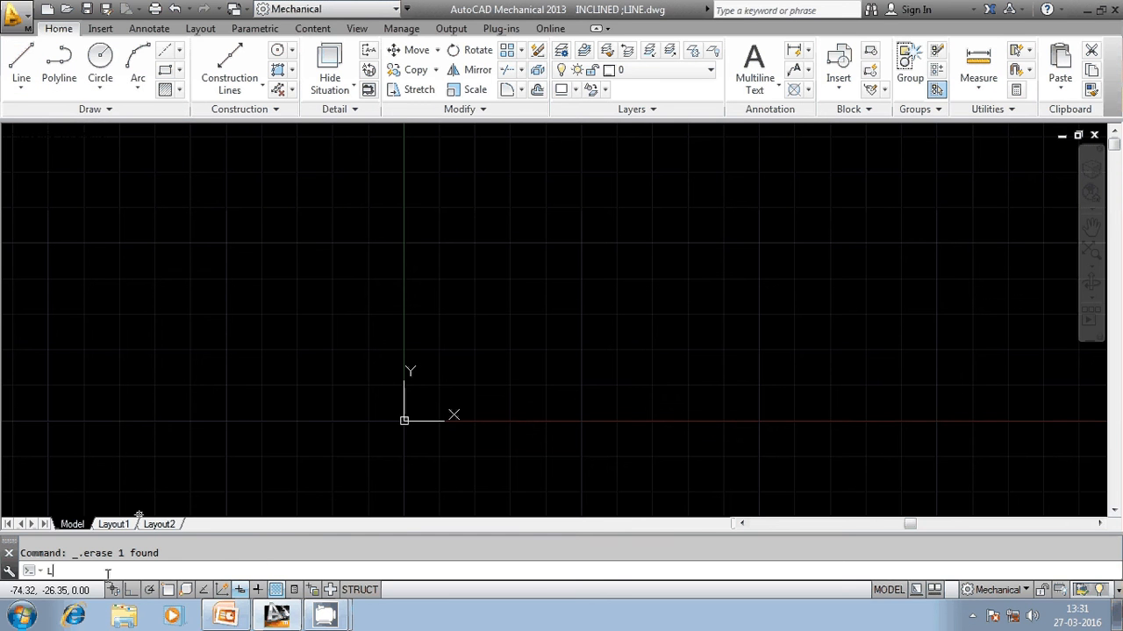
{"action": "key", "text": "Return"}
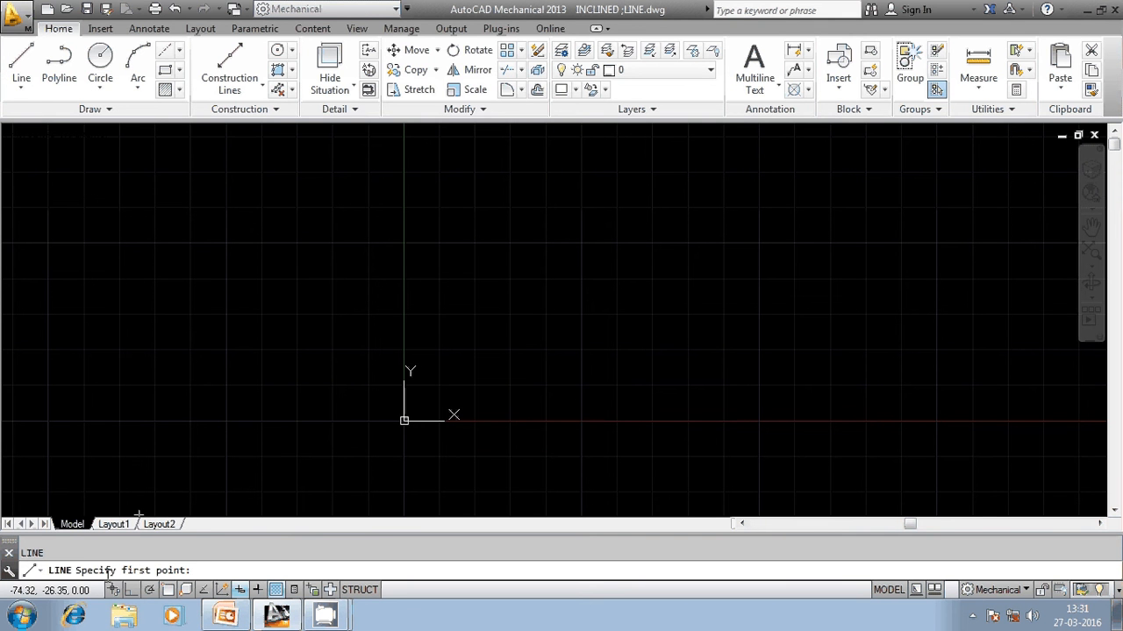
{"action": "type", "text": "0,0"}
{"action": "key", "text": "Return"}
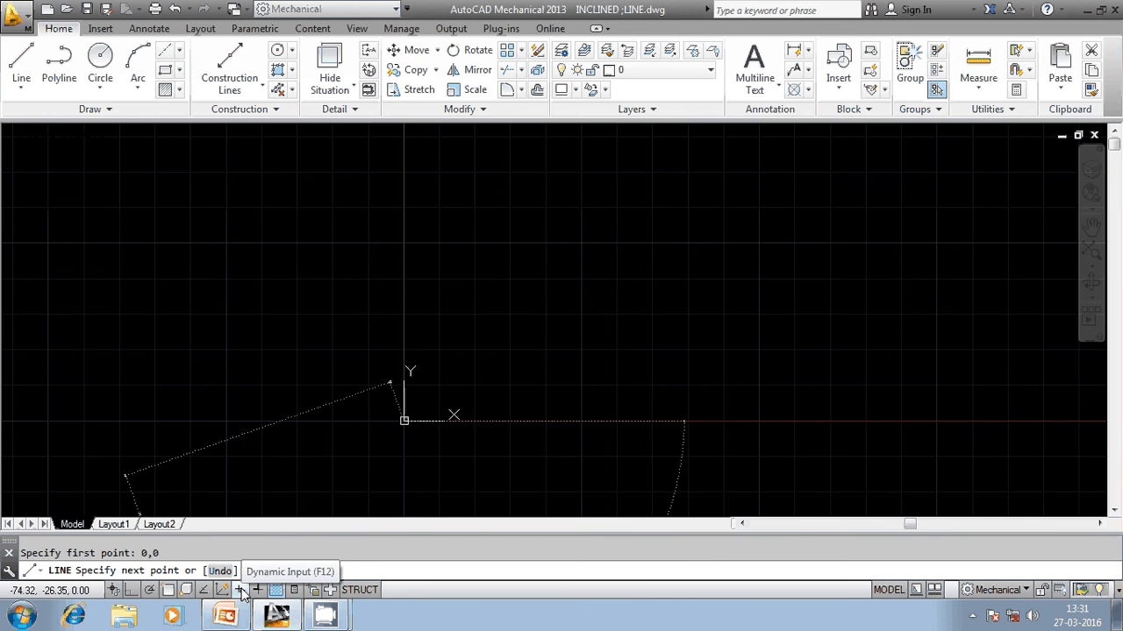
{"action": "left_click", "coordinate": [240, 590]}
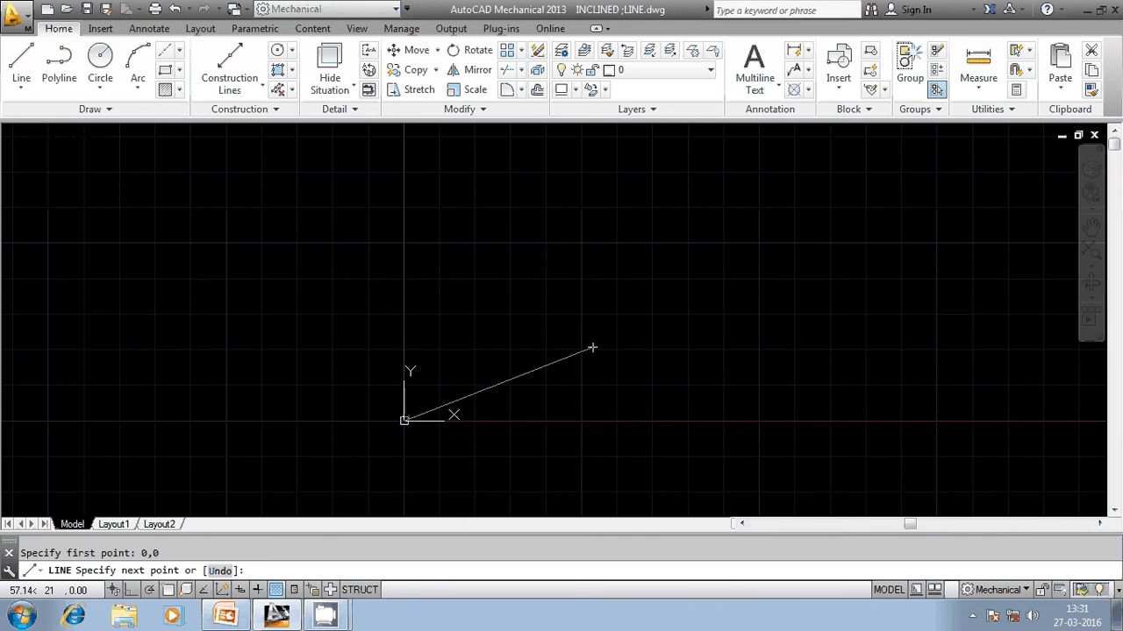
{"action": "type", "text": "@50<45"}
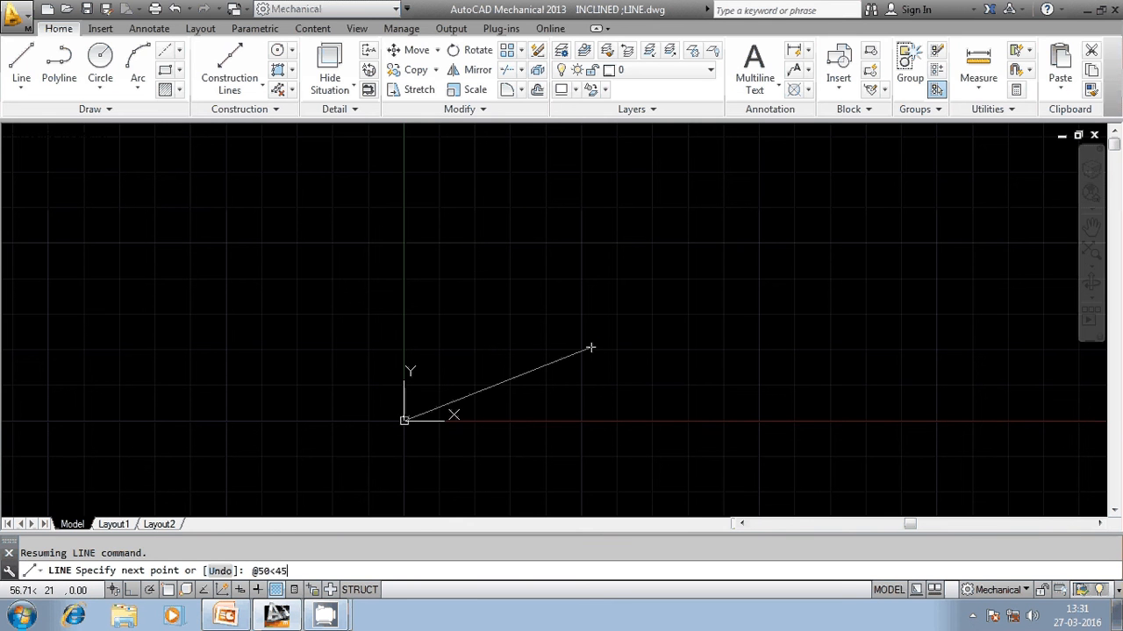
{"action": "key", "text": "Return"}
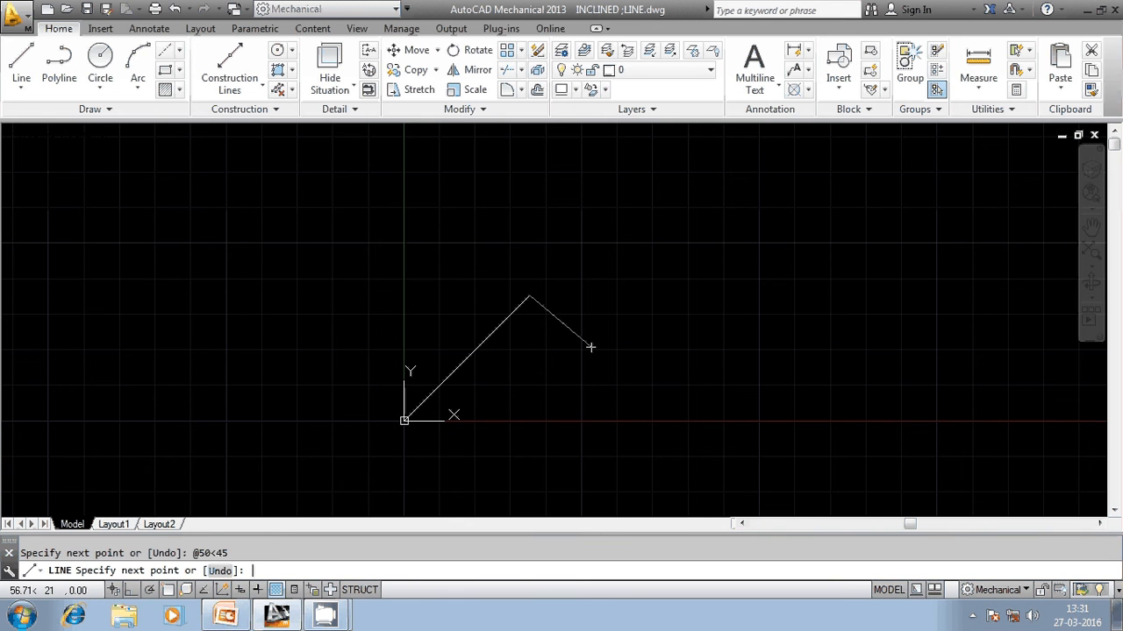
{"action": "key", "text": "Escape"}
Draw a horizontal reference line from 0,0 along the positive X axis with Ortho on, extending well past the inclined line
{"action": "left_click", "coordinate": [23, 55]}
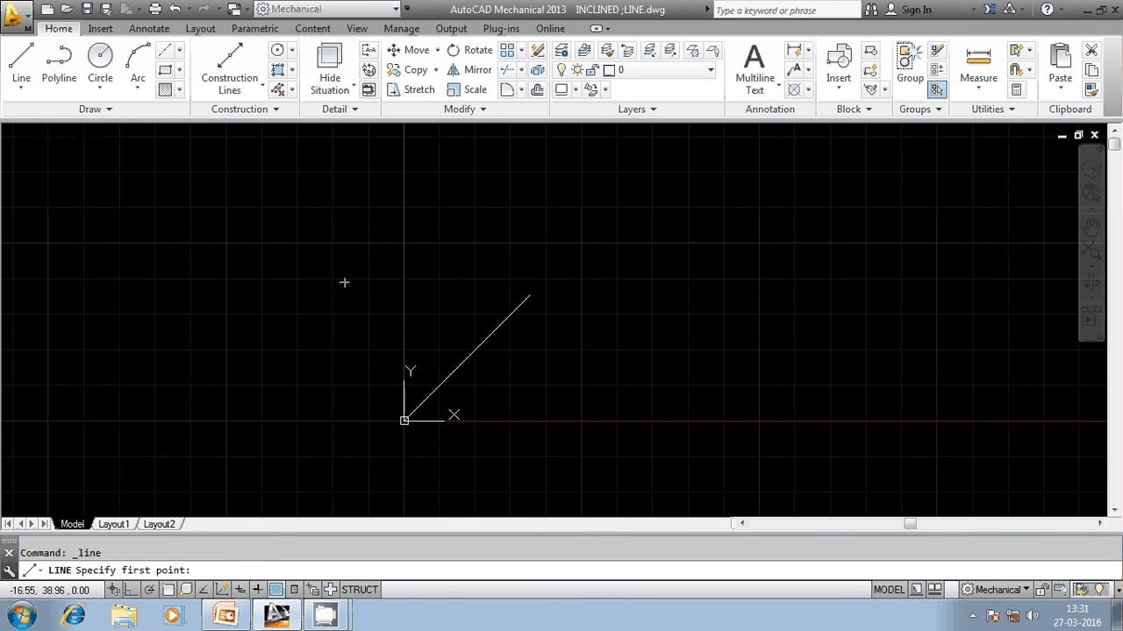
{"action": "type", "text": "0,0"}
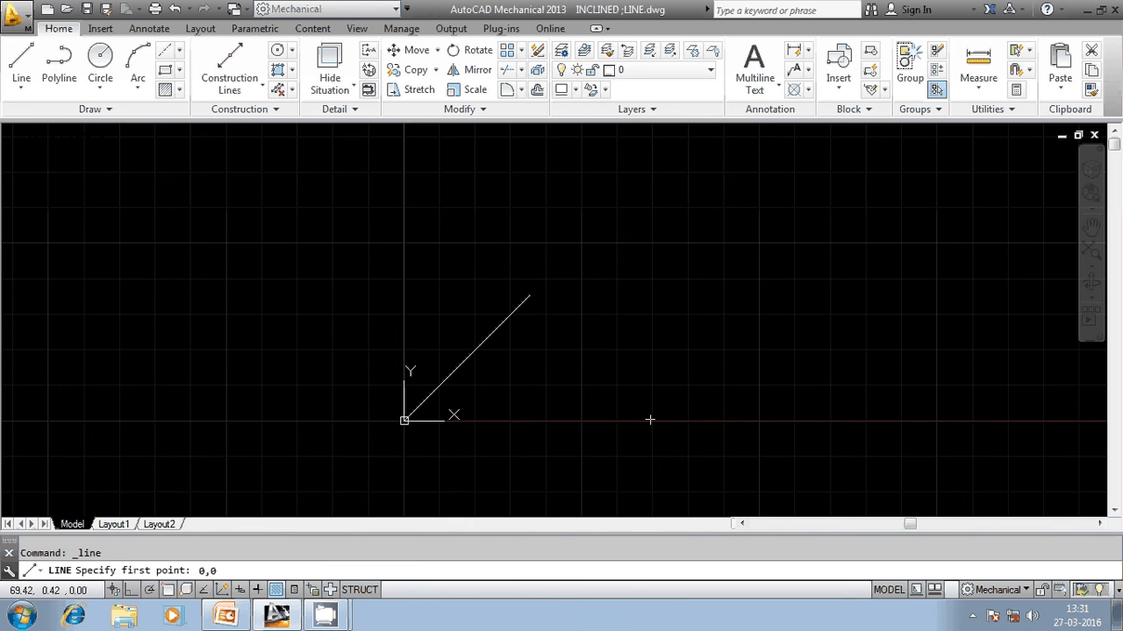
{"action": "key", "text": "Return"}
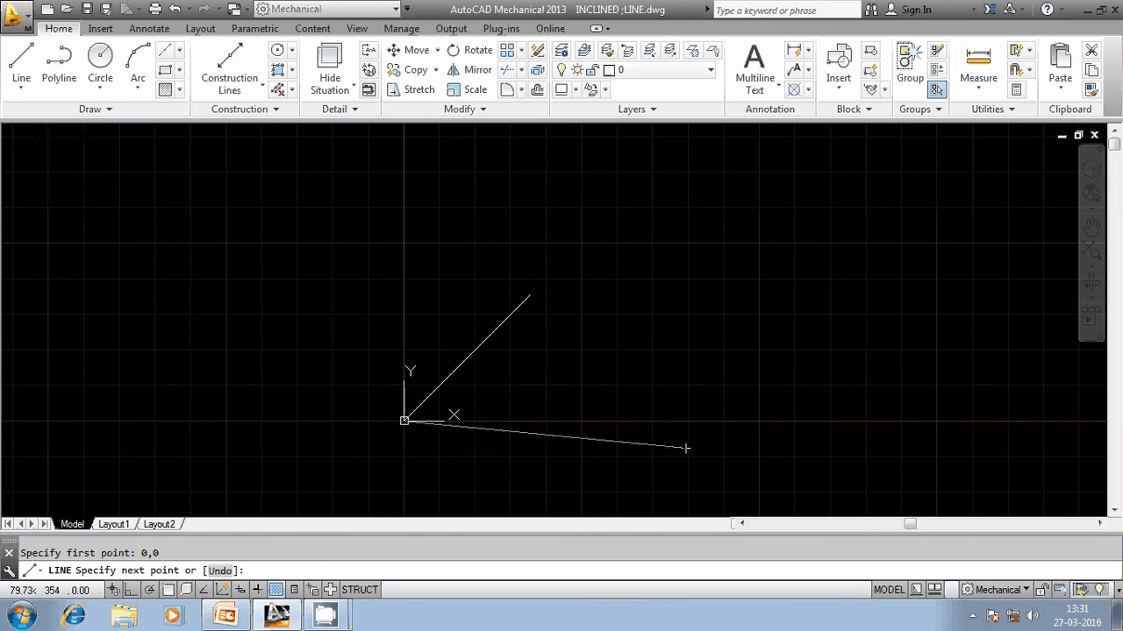
{"action": "left_click", "coordinate": [132, 590]}
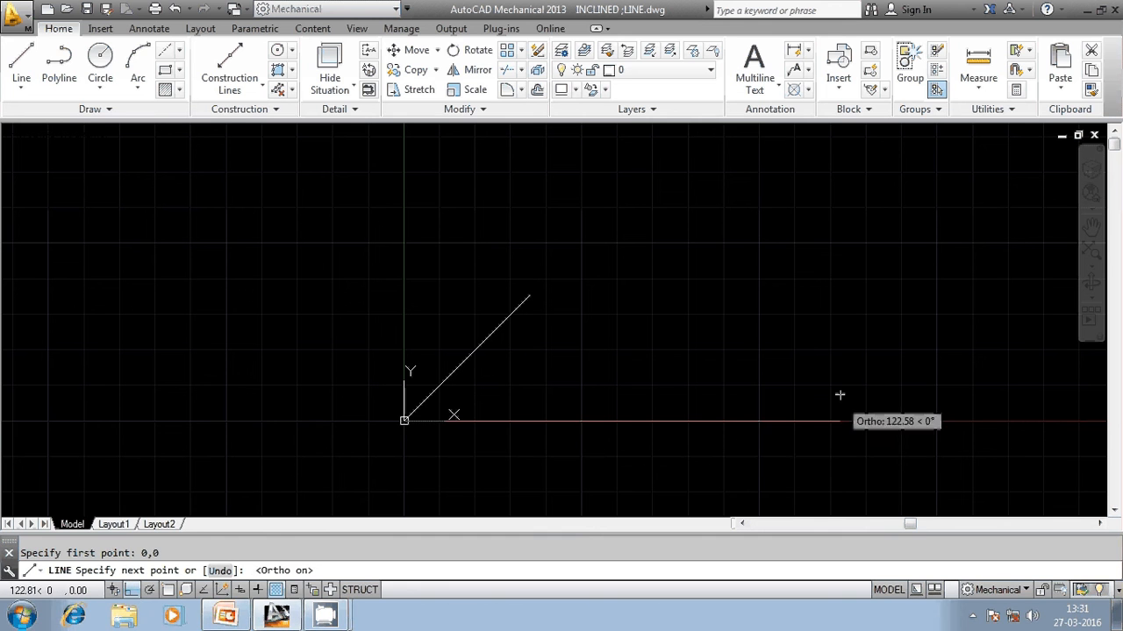
{"action": "left_click", "coordinate": [796, 419]}
{"action": "key", "text": "Escape"}
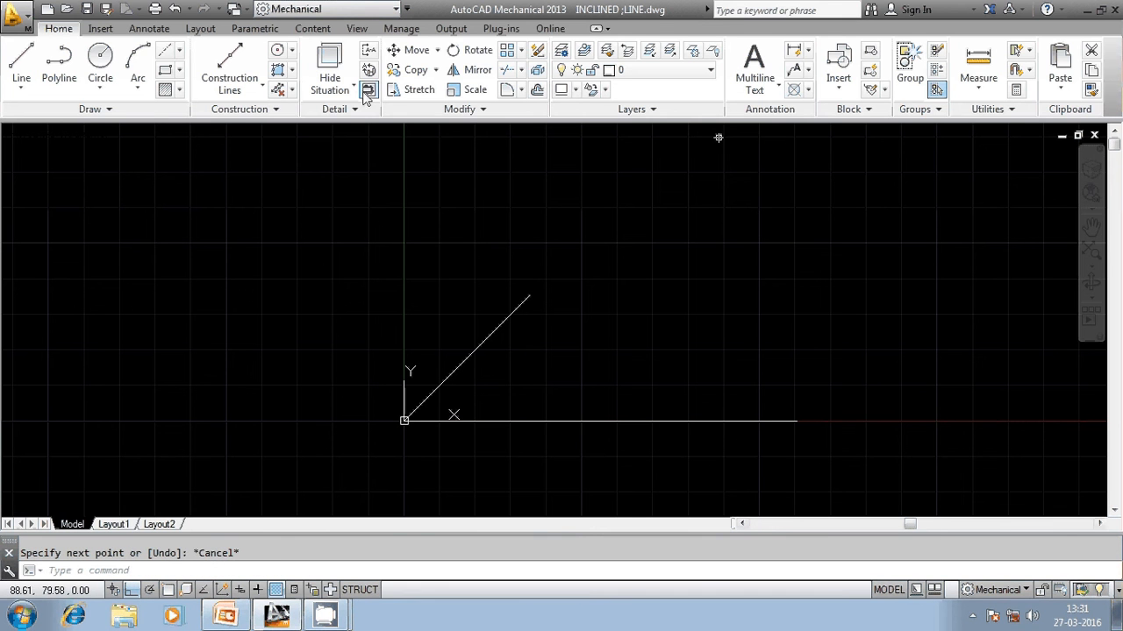
Add an aligned length dimension to the upper inclined line, placed above it
{"action": "left_click", "coordinate": [149, 28]}
{"action": "left_click", "coordinate": [120, 51]}
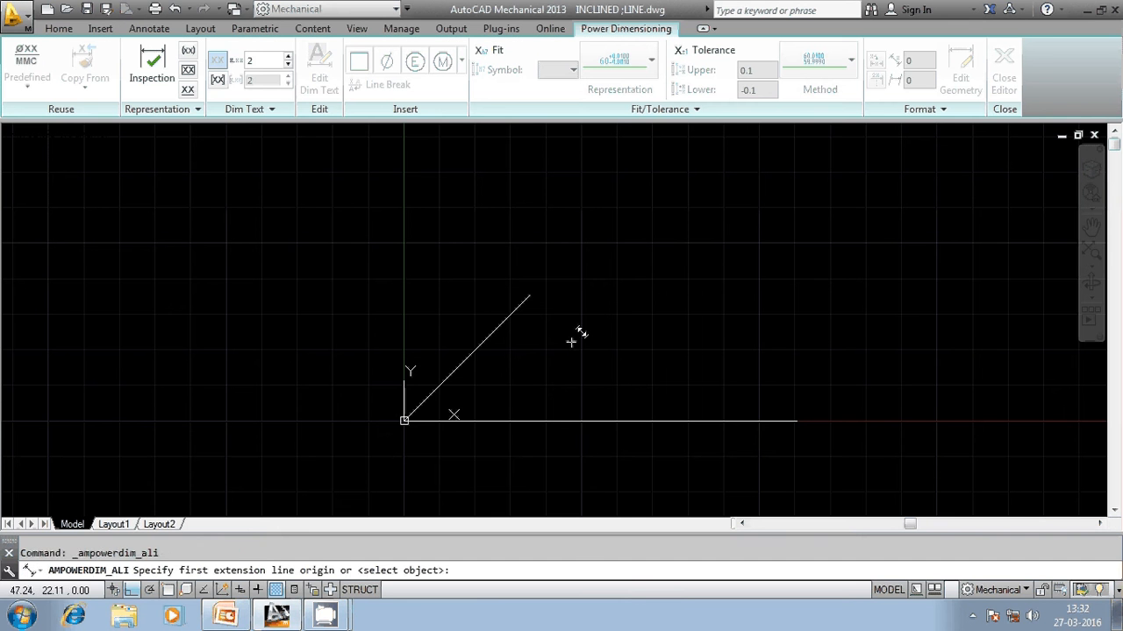
{"action": "key", "text": "Return"}
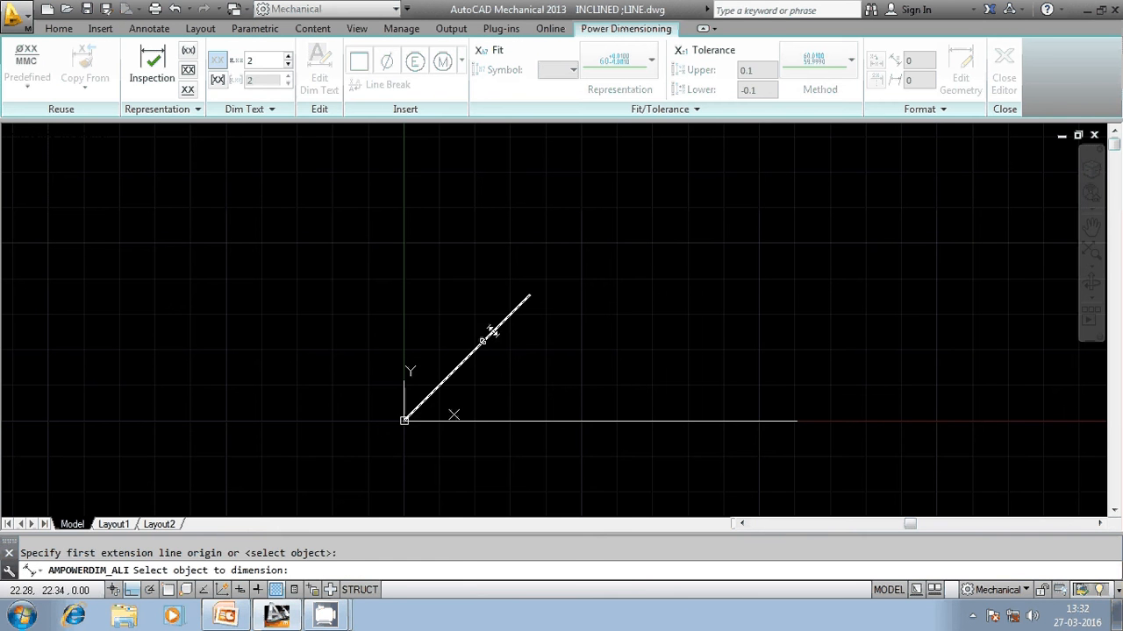
{"action": "left_click", "coordinate": [489, 332]}
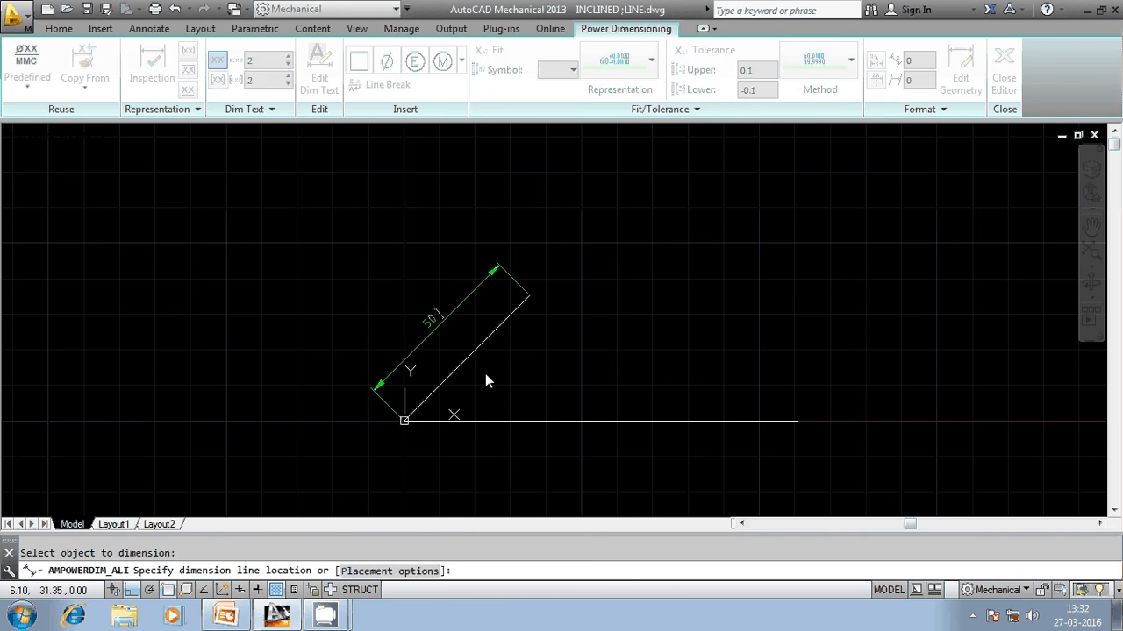
{"action": "left_click", "coordinate": [509, 335]}
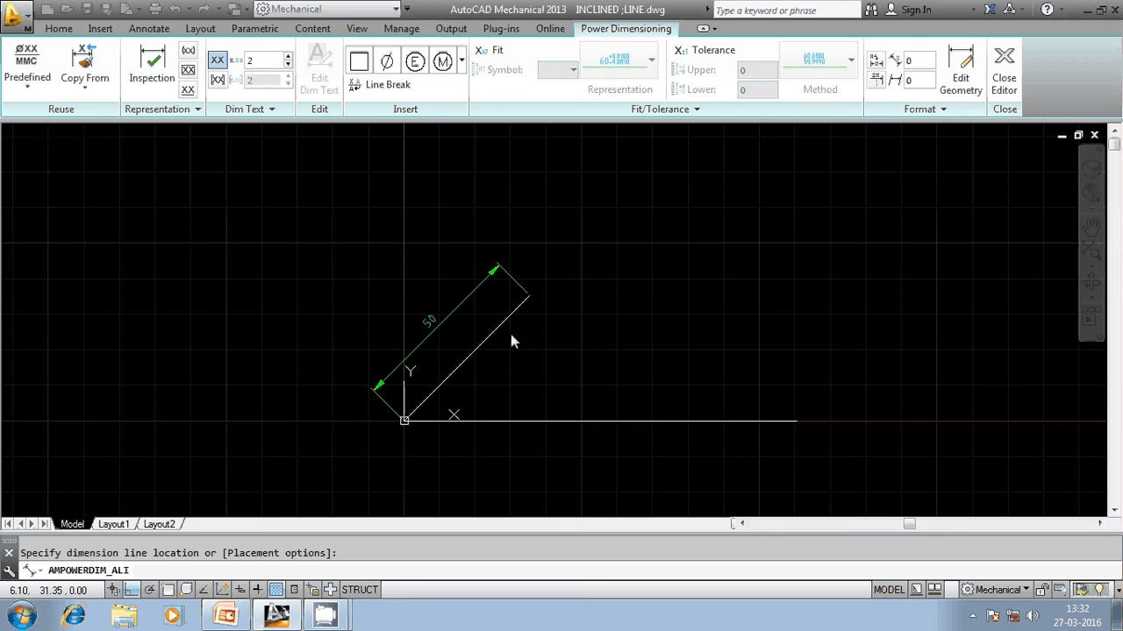
Add an angular dimension between the upper inclined line and the horizontal line, with its arc between them
{"action": "left_click", "coordinate": [148, 28]}
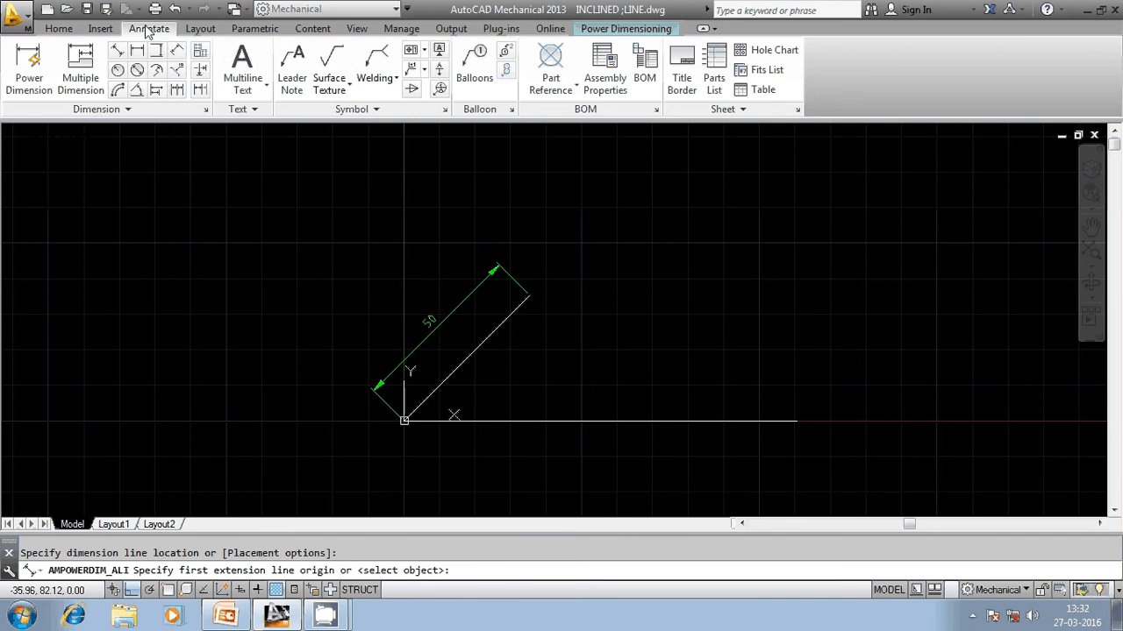
{"action": "left_click", "coordinate": [153, 92]}
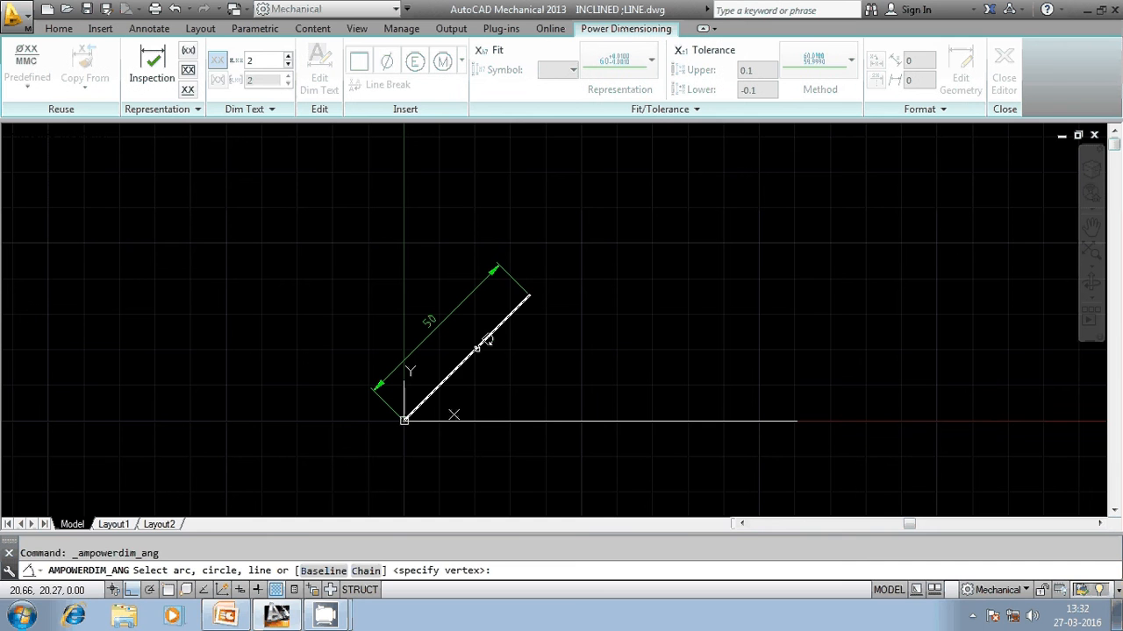
{"action": "left_click", "coordinate": [478, 347]}
{"action": "left_click", "coordinate": [546, 419]}
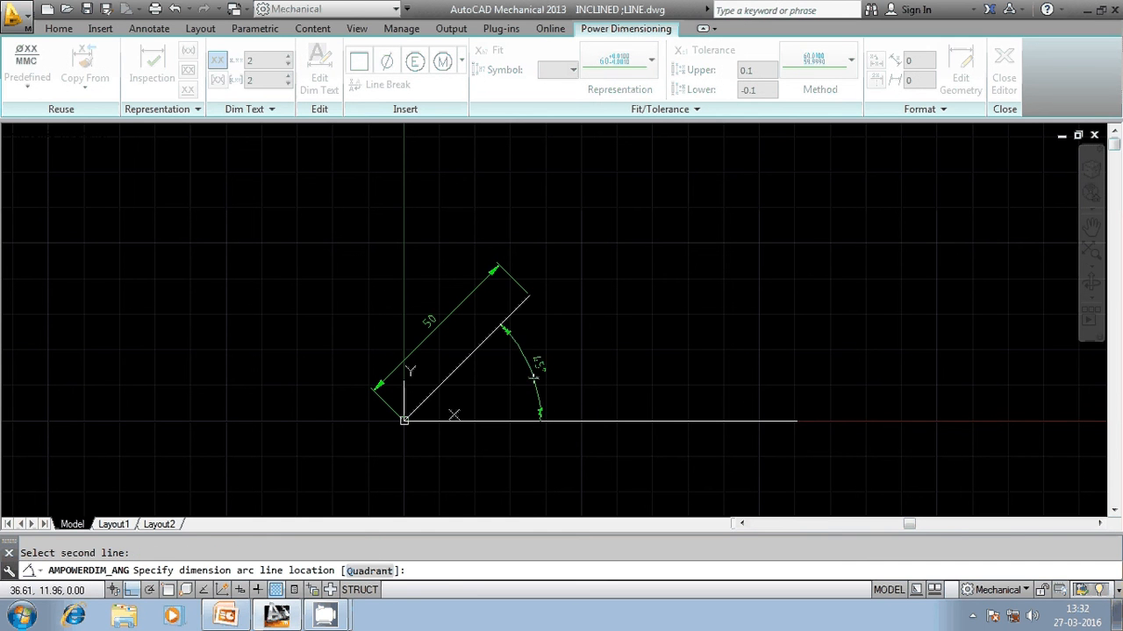
{"action": "left_click", "coordinate": [534, 372]}
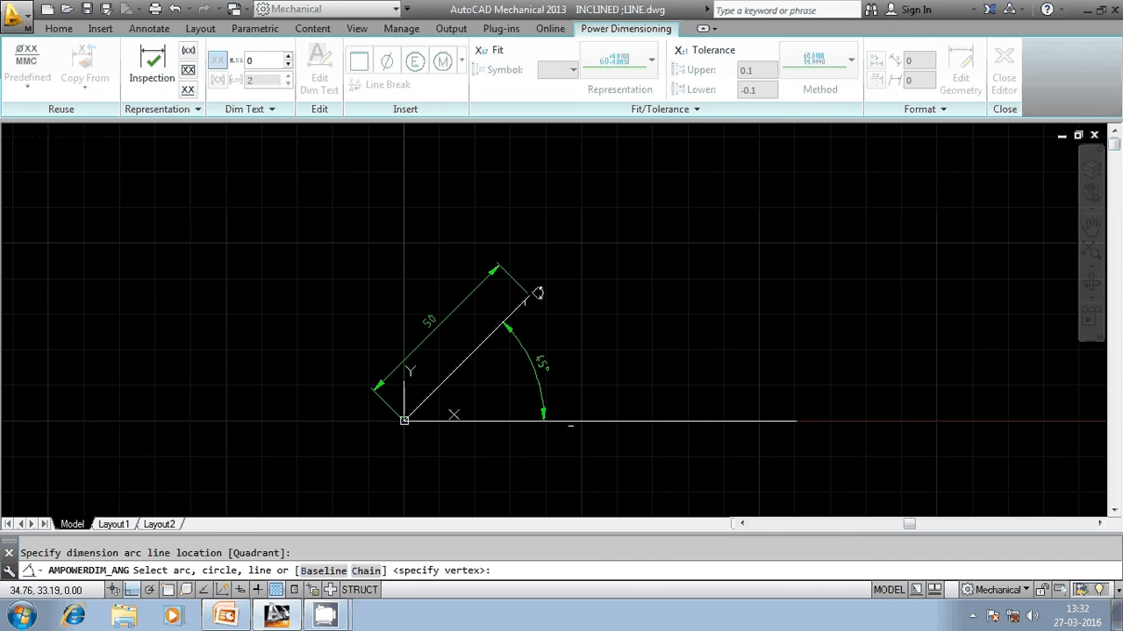
{"action": "key", "text": "Escape"}
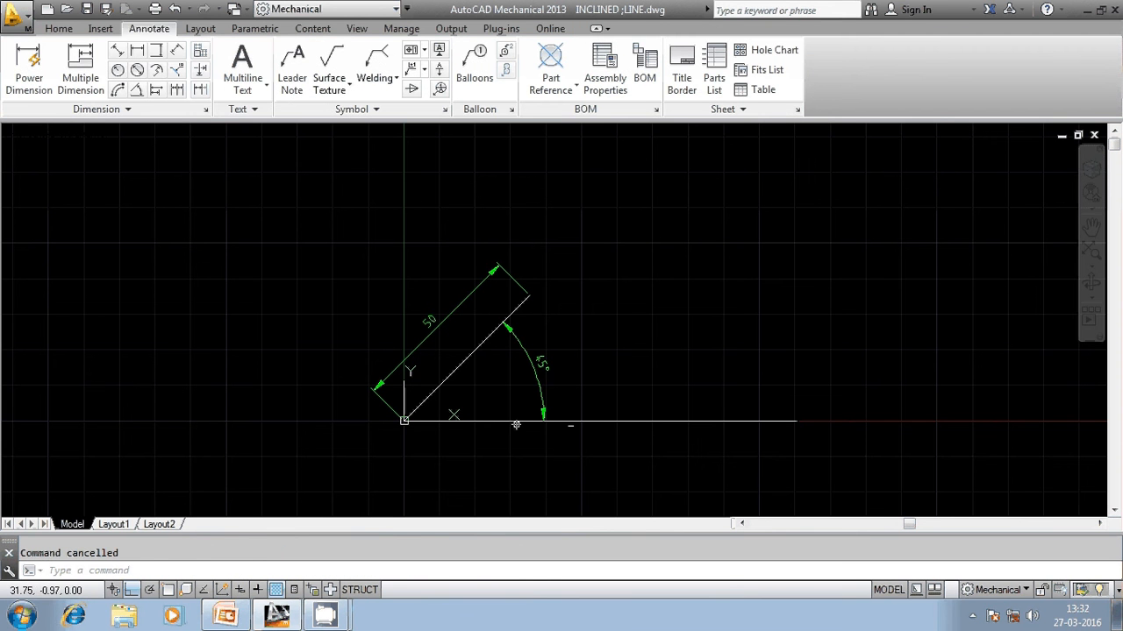
{"action": "middle_click_drag", "start_coordinate": [516, 426], "coordinate": [519, 378]}
{"action": "left_click", "coordinate": [58, 28]}
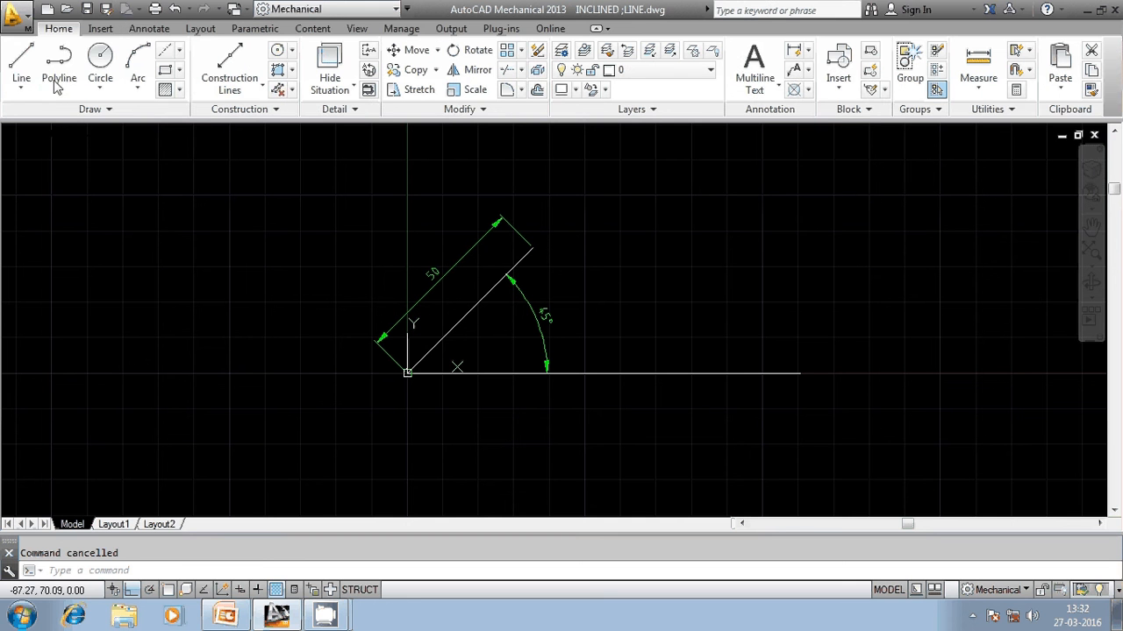
{"action": "left_click", "coordinate": [21, 63]}
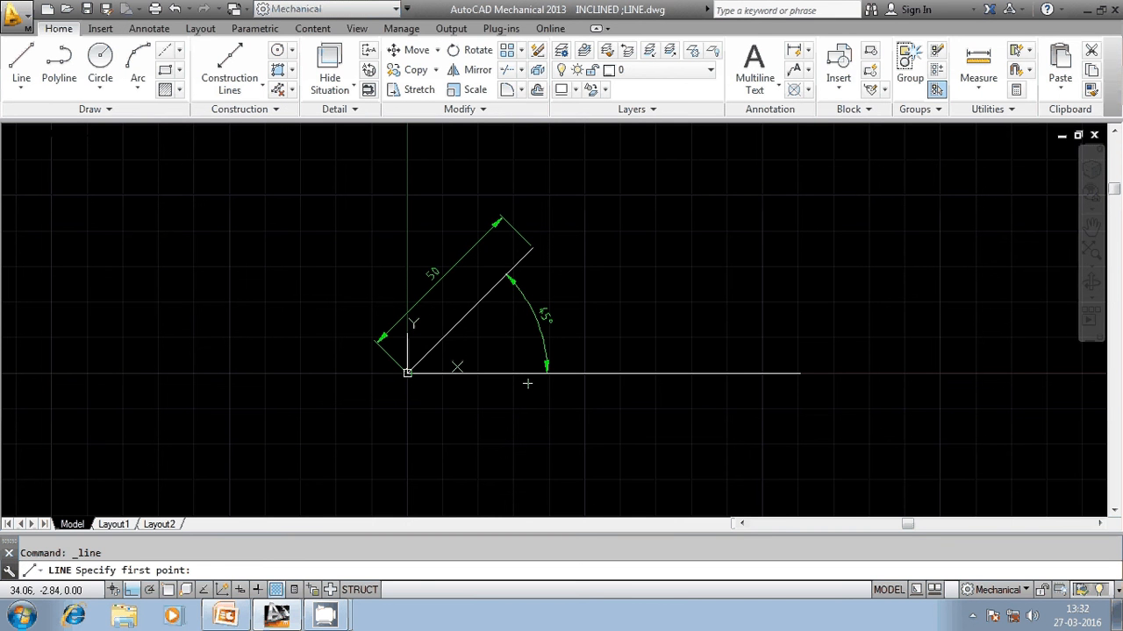
{"action": "type", "text": "0,0"}
{"action": "key", "text": "Return"}
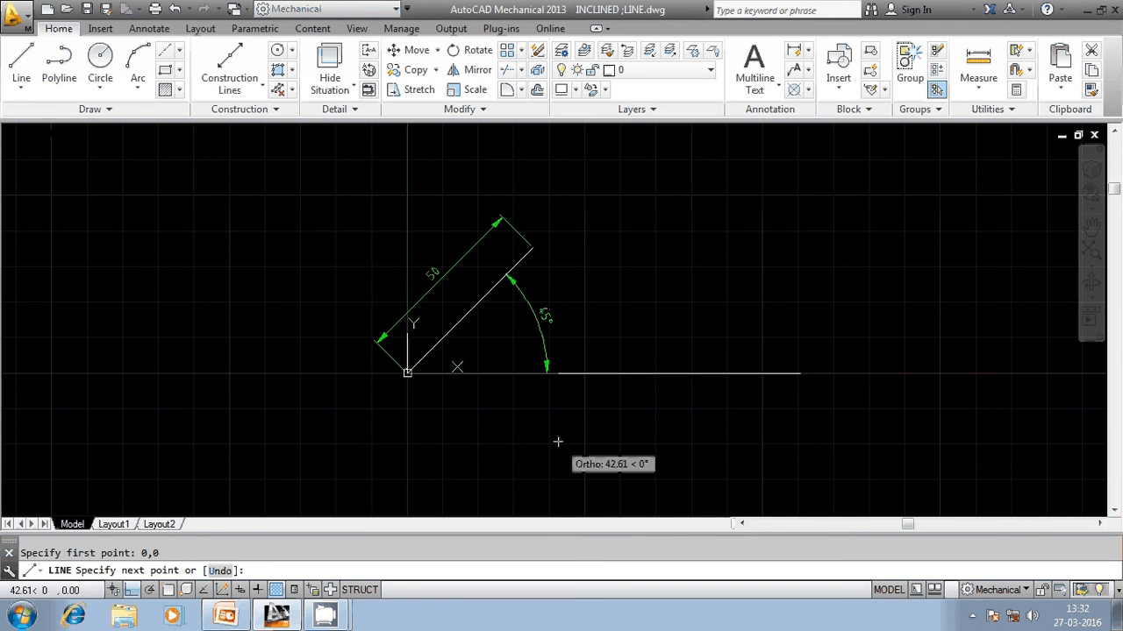
{"action": "type", "text": "@"}
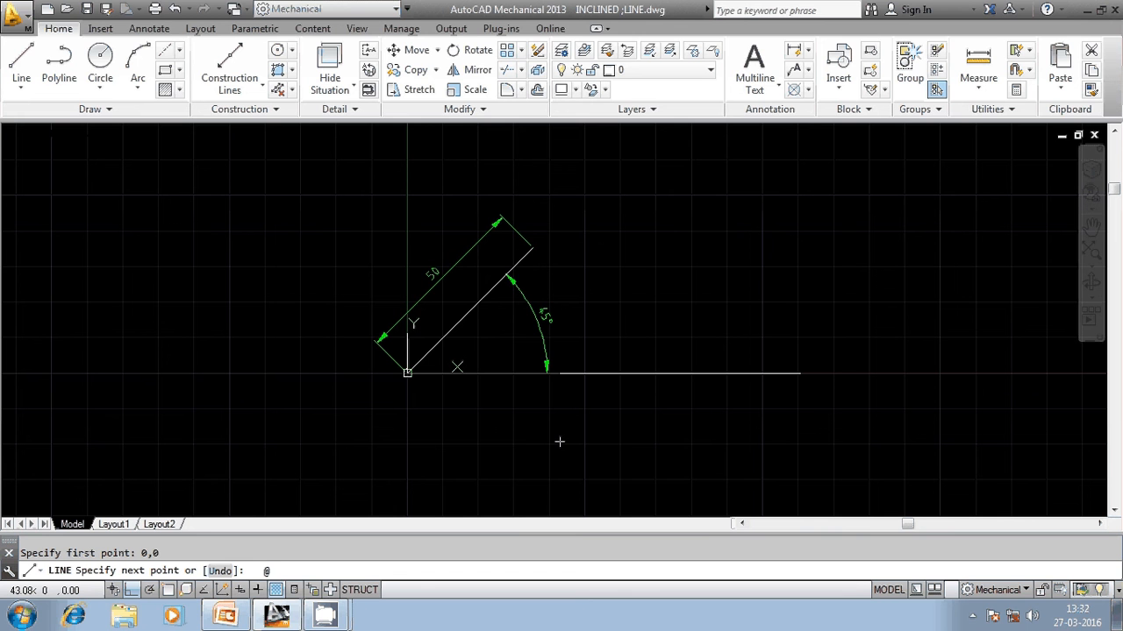
{"action": "type", "text": "50<-30"}
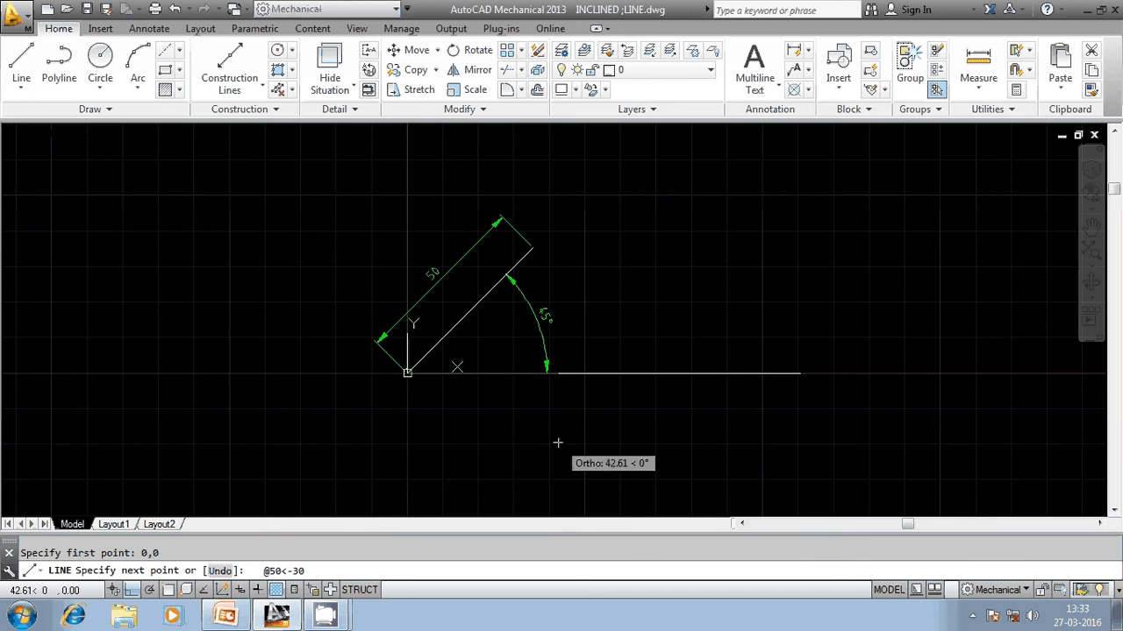
{"action": "key", "text": "Return"}
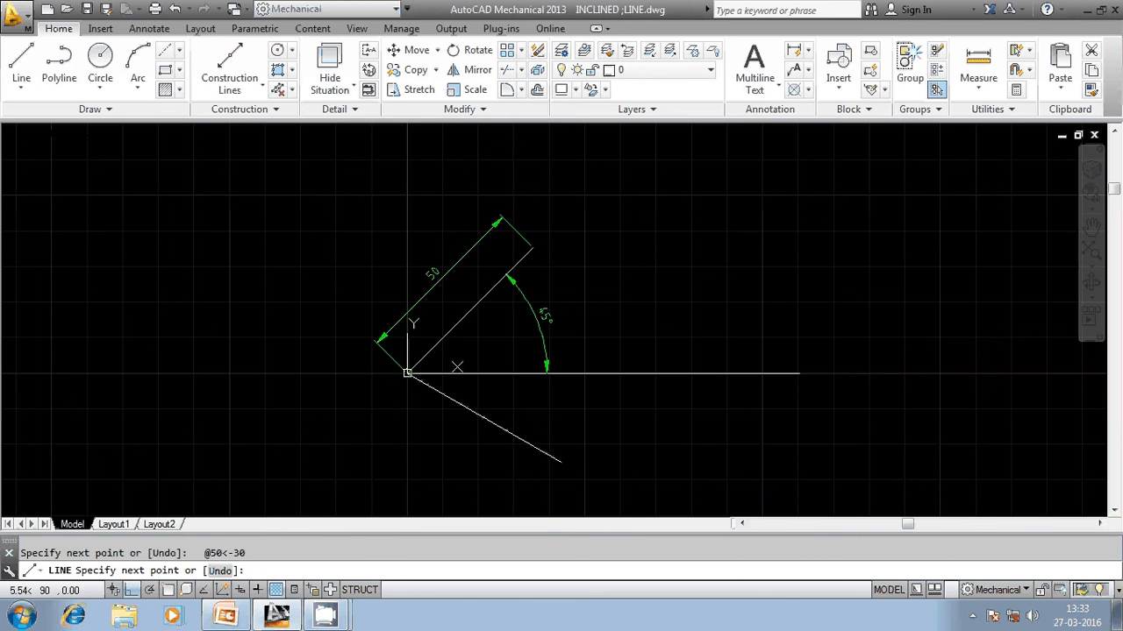
{"action": "key", "text": "Escape"}
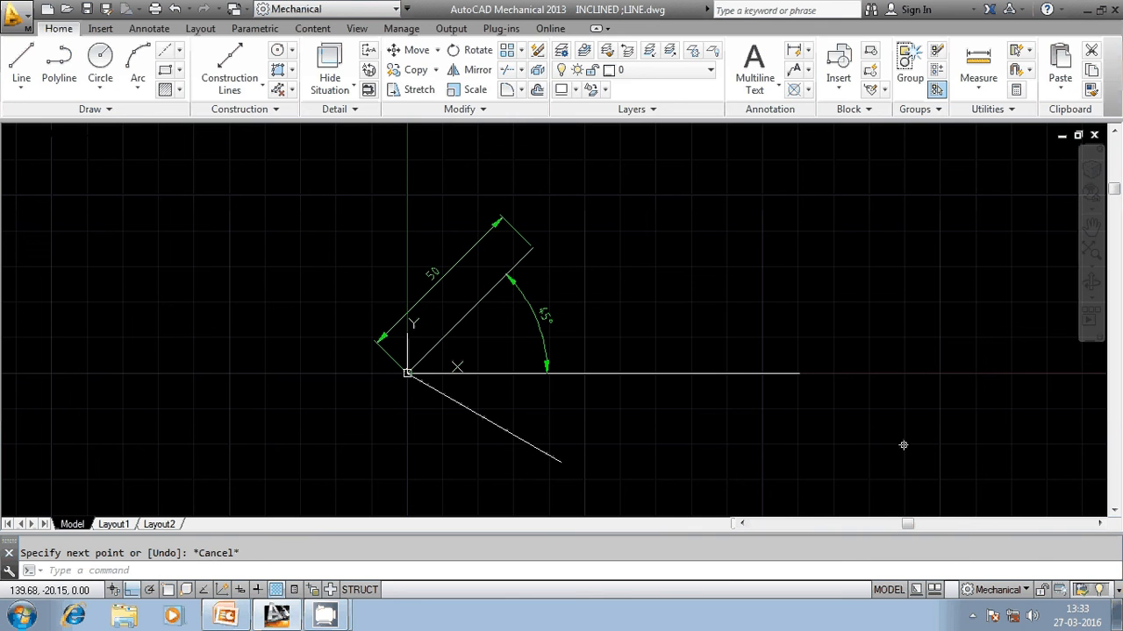
Add an angular dimension between the horizontal line and the lower inclined line, with its arc between them
{"action": "left_click", "coordinate": [149, 28]}
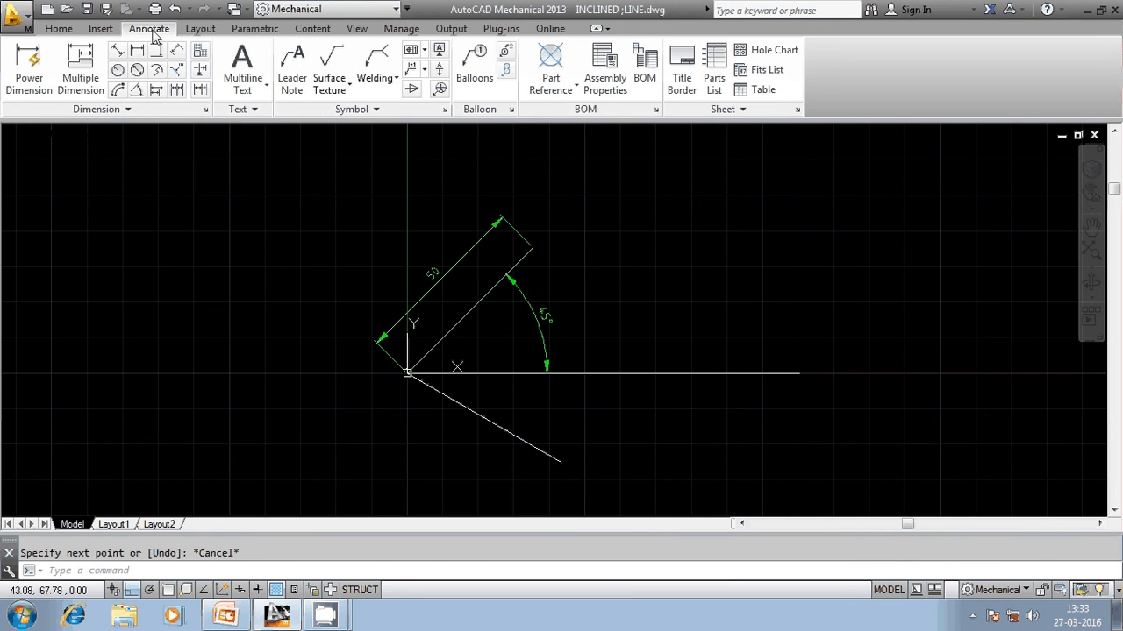
{"action": "left_click", "coordinate": [136, 89]}
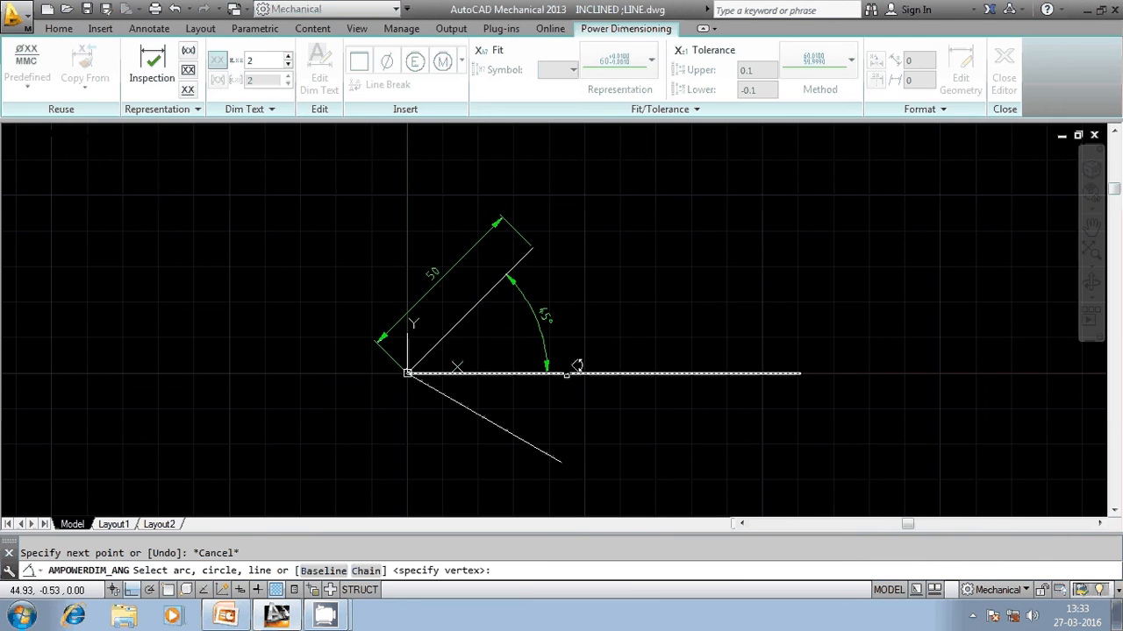
{"action": "left_click", "coordinate": [574, 371]}
{"action": "left_click", "coordinate": [548, 434]}
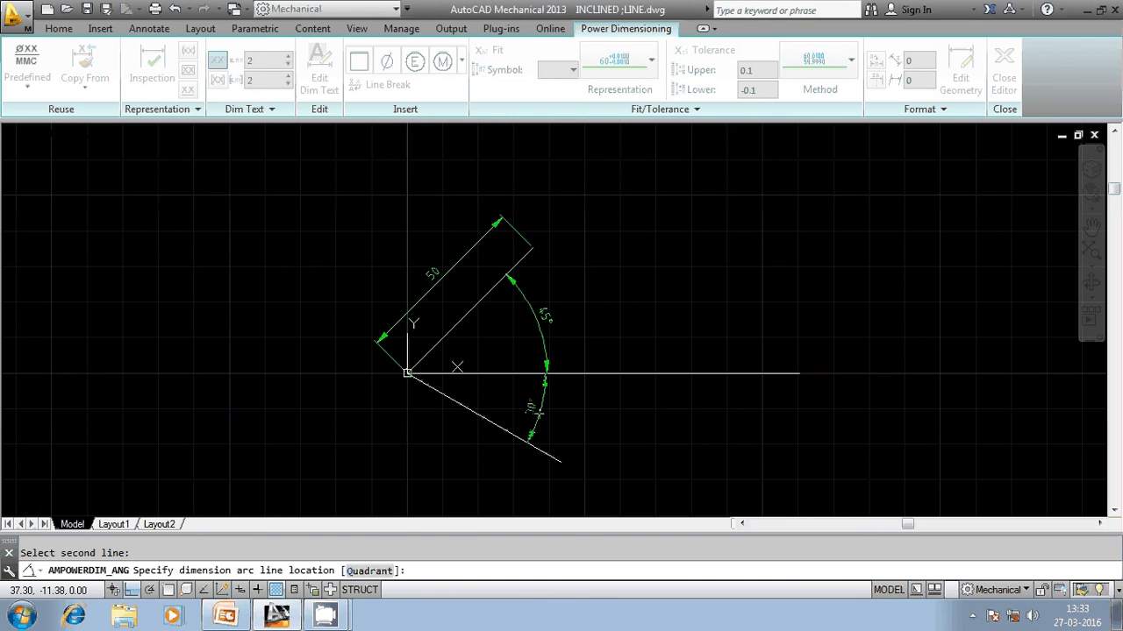
{"action": "left_click", "coordinate": [542, 411]}
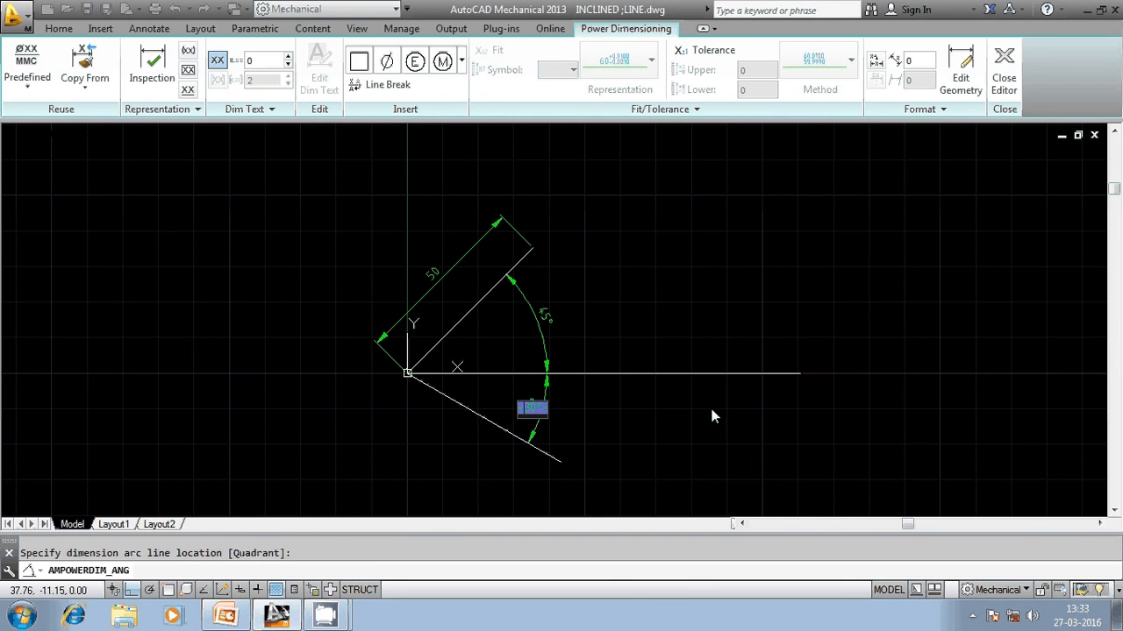
{"action": "left_click", "coordinate": [709, 402]}
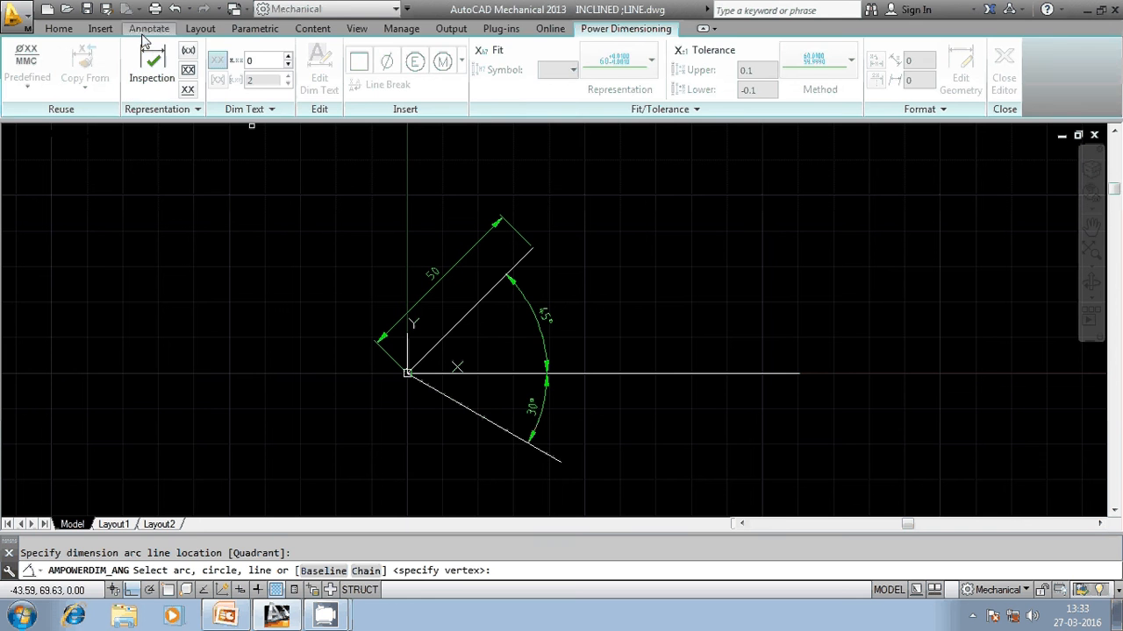
Add an aligned length dimension to the lower inclined line, placed below it
{"action": "left_click", "coordinate": [149, 29]}
{"action": "left_click", "coordinate": [117, 53]}
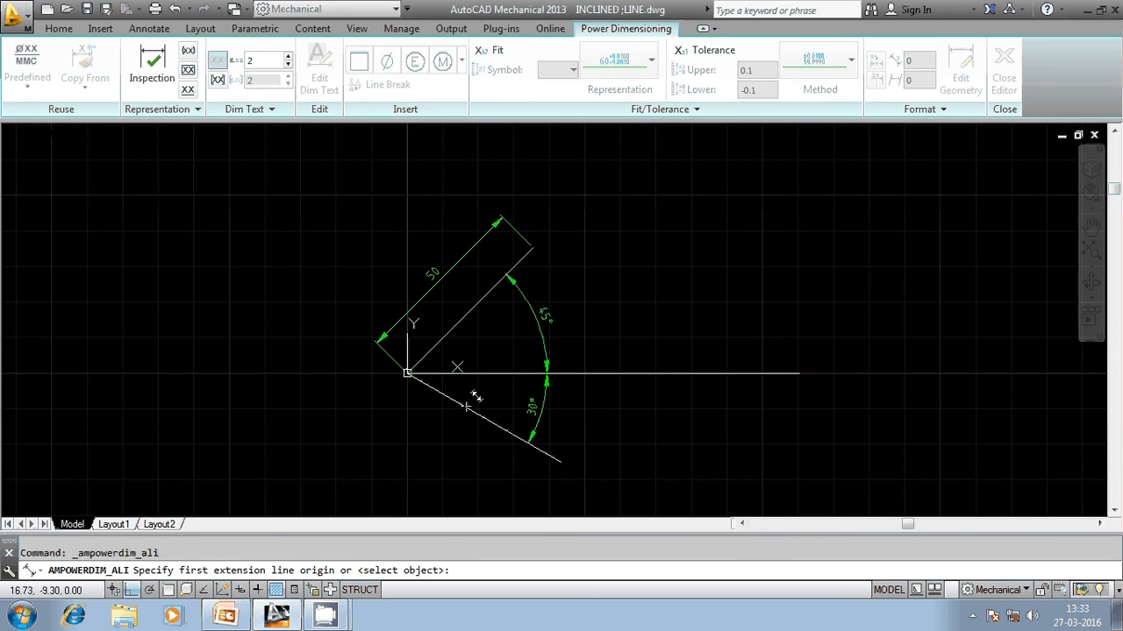
{"action": "key", "text": "Return"}
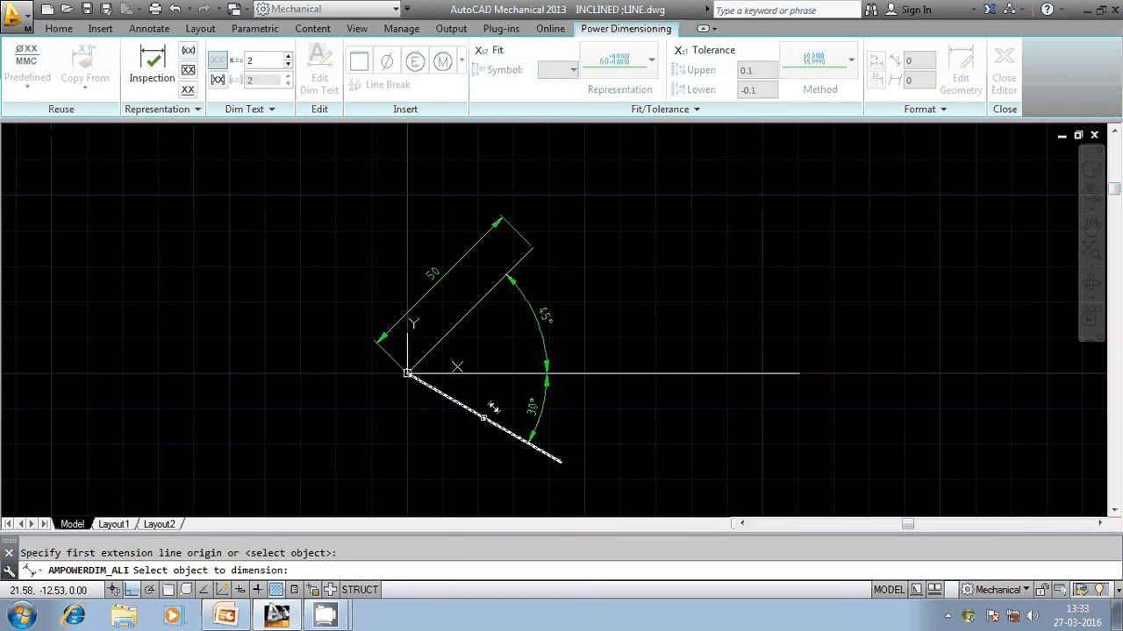
{"action": "left_click", "coordinate": [494, 405]}
{"action": "left_click", "coordinate": [606, 506]}
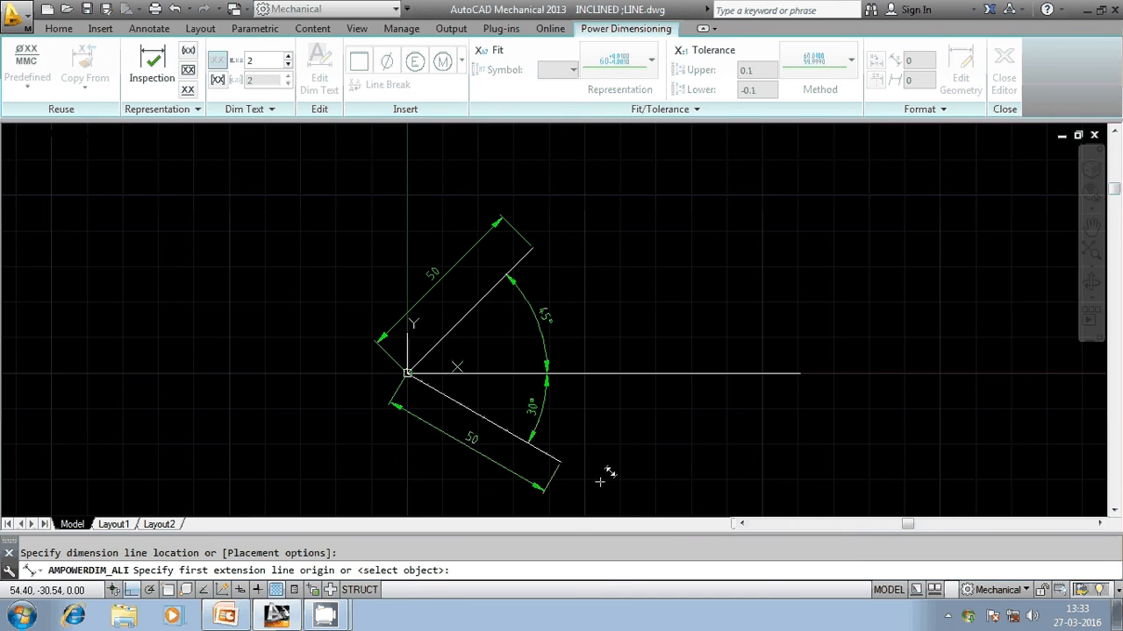
Erase both inclined lines together with their length and angular dimensions, keeping a horizontal line from the origin
{"action": "middle_click_drag", "start_coordinate": [571, 418], "coordinate": [544, 343]}
{"action": "key", "text": "Escape"}
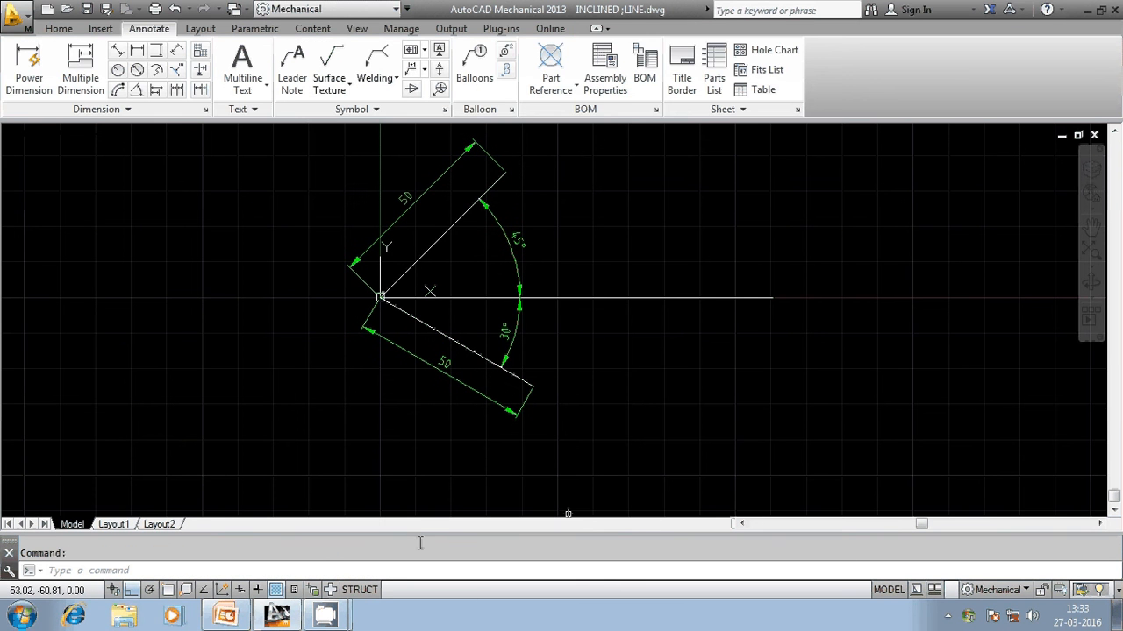
{"action": "scroll", "coordinate": [428, 507], "scroll_direction": "down", "scroll_amount": 2}
{"action": "left_click", "coordinate": [629, 221]}
{"action": "left_click", "coordinate": [366, 351]}
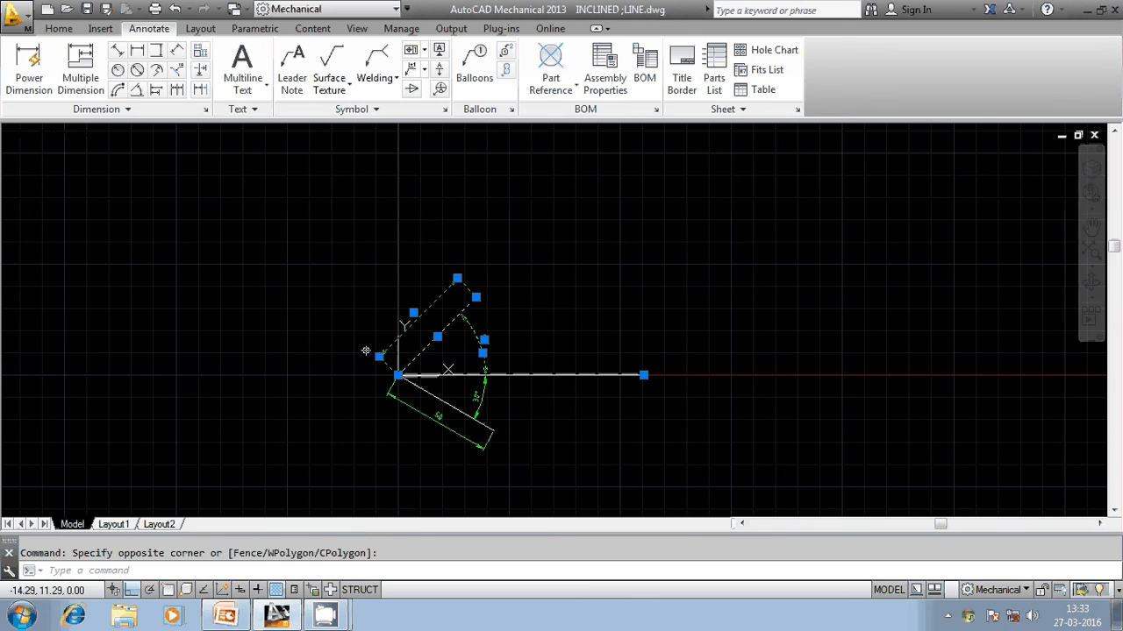
{"action": "key", "text": "Delete"}
{"action": "left_click", "coordinate": [521, 385]}
{"action": "left_click", "coordinate": [421, 455]}
{"action": "key", "text": "Delete"}
{"action": "middle_click_drag", "start_coordinate": [438, 441], "coordinate": [454, 419]}
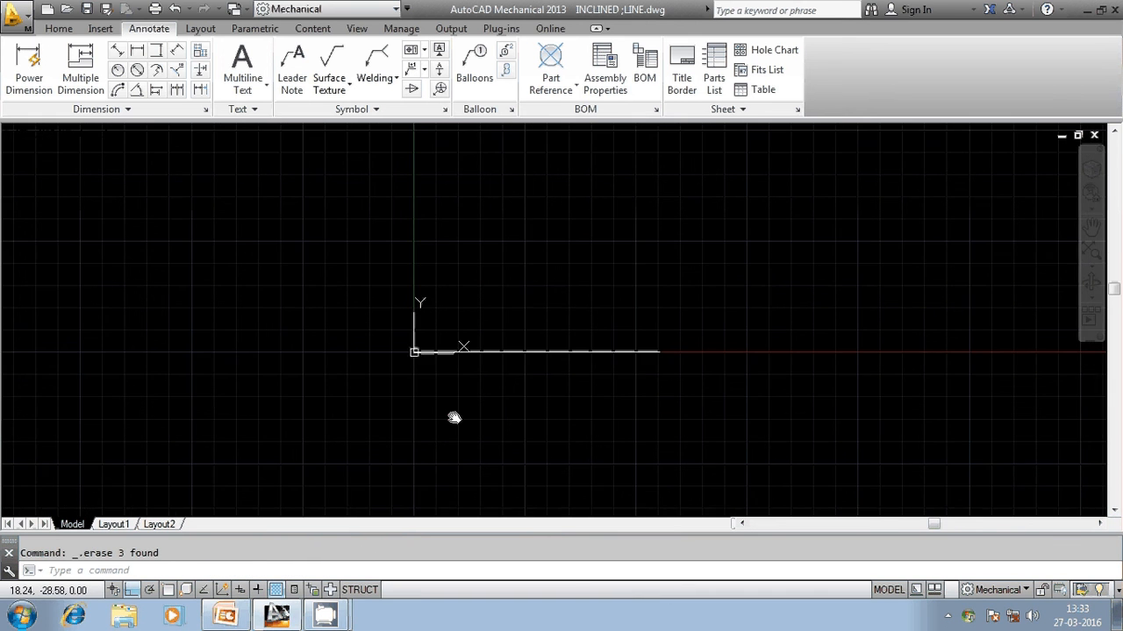
{"action": "scroll", "coordinate": [443, 369], "scroll_direction": "up", "scroll_amount": 2}
{"action": "middle_click_drag", "start_coordinate": [436, 348], "coordinate": [418, 388]}
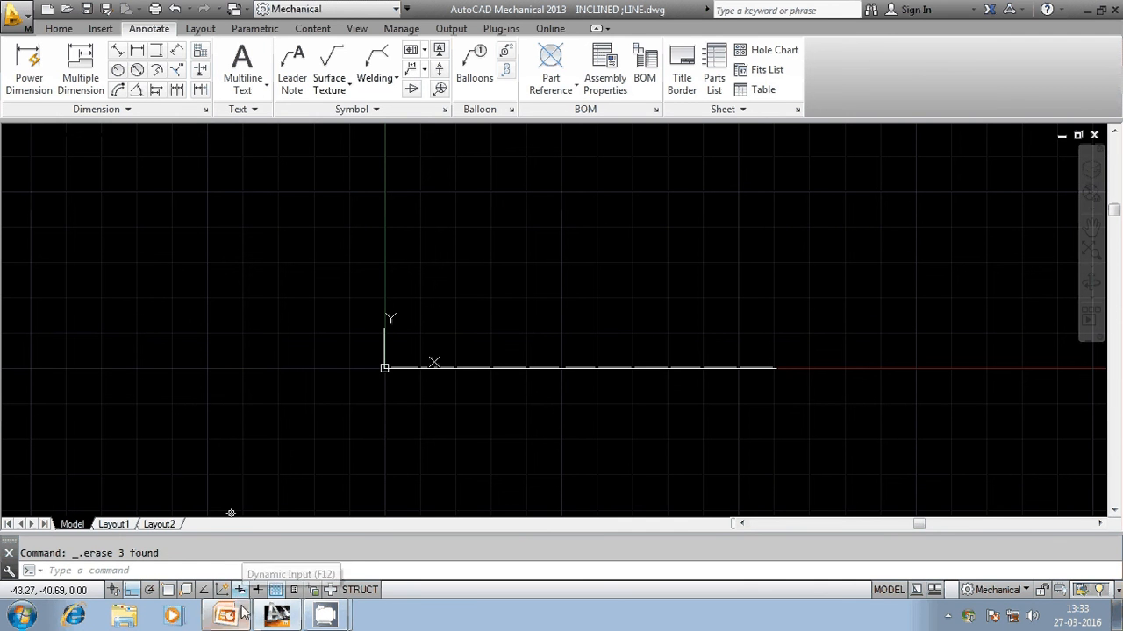
Turn on Dynamic Input and start a new line with its first point at 0,0
{"action": "left_click", "coordinate": [240, 591]}
{"action": "left_click", "coordinate": [125, 572]}
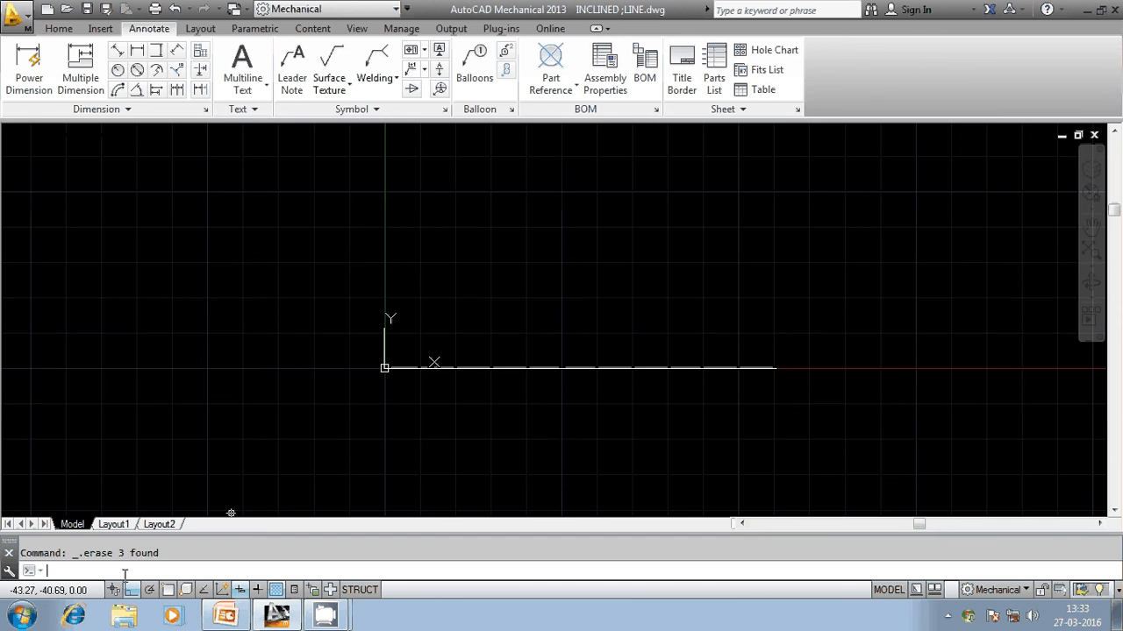
{"action": "left_click", "coordinate": [59, 28]}
{"action": "left_click", "coordinate": [21, 65]}
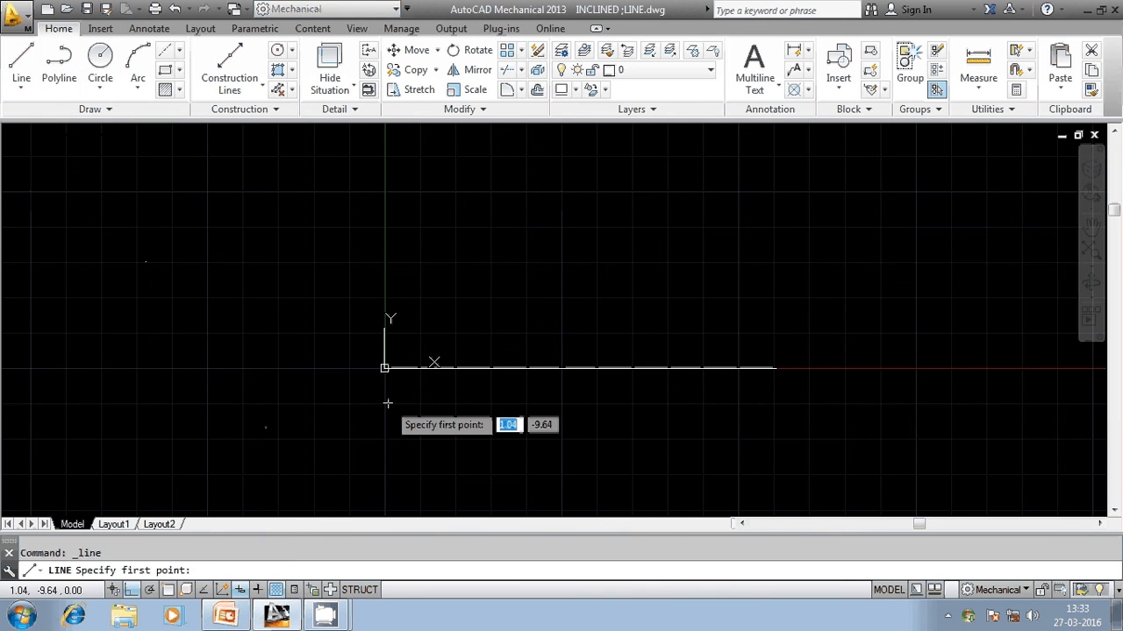
{"action": "type", "text": "0"}
{"action": "key", "text": "Tab"}
{"action": "type", "text": "0"}
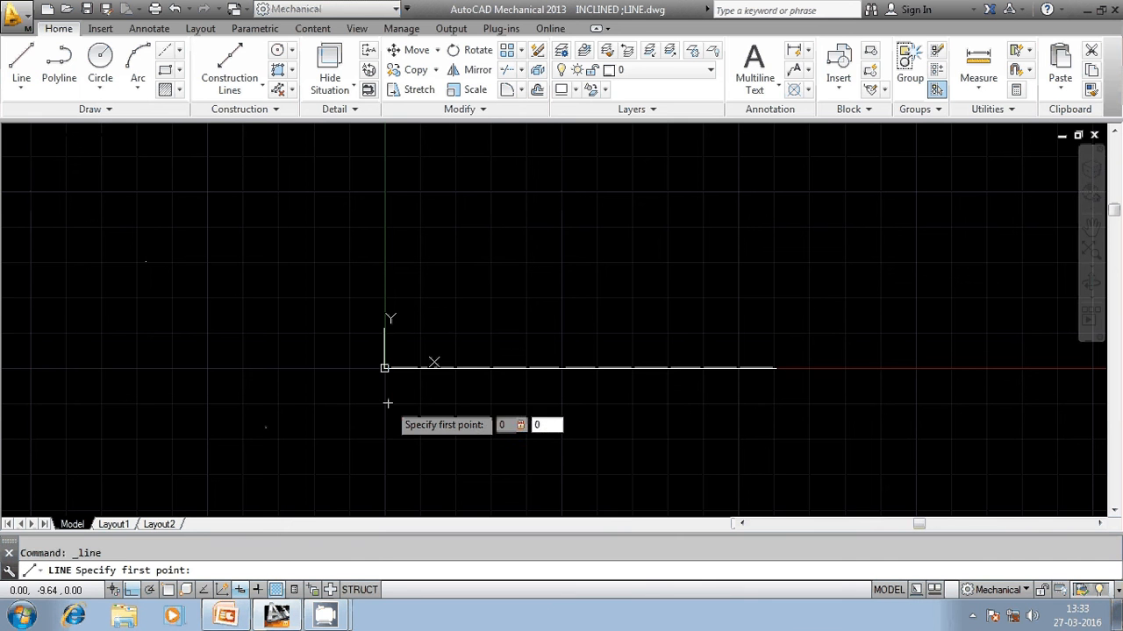
{"action": "key", "text": "Return"}
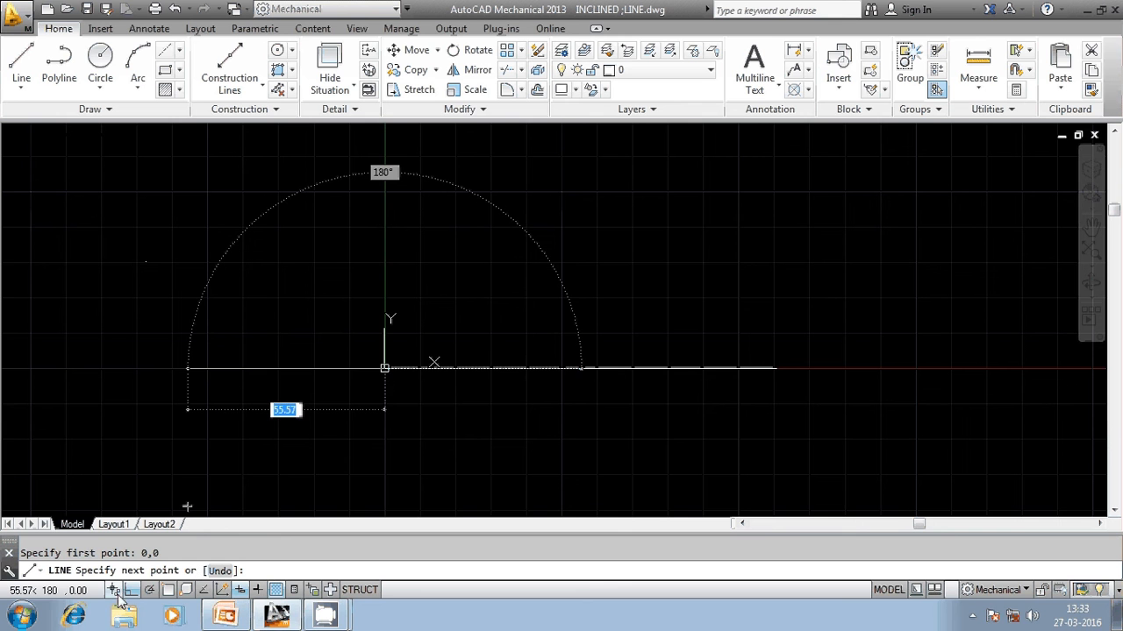
Turn Ortho off and finish the line from the origin with length 50 at a 45° angle above the horizontal
{"action": "key", "text": "F8"}
{"action": "middle_click_drag", "start_coordinate": [507, 261], "coordinate": [502, 320]}
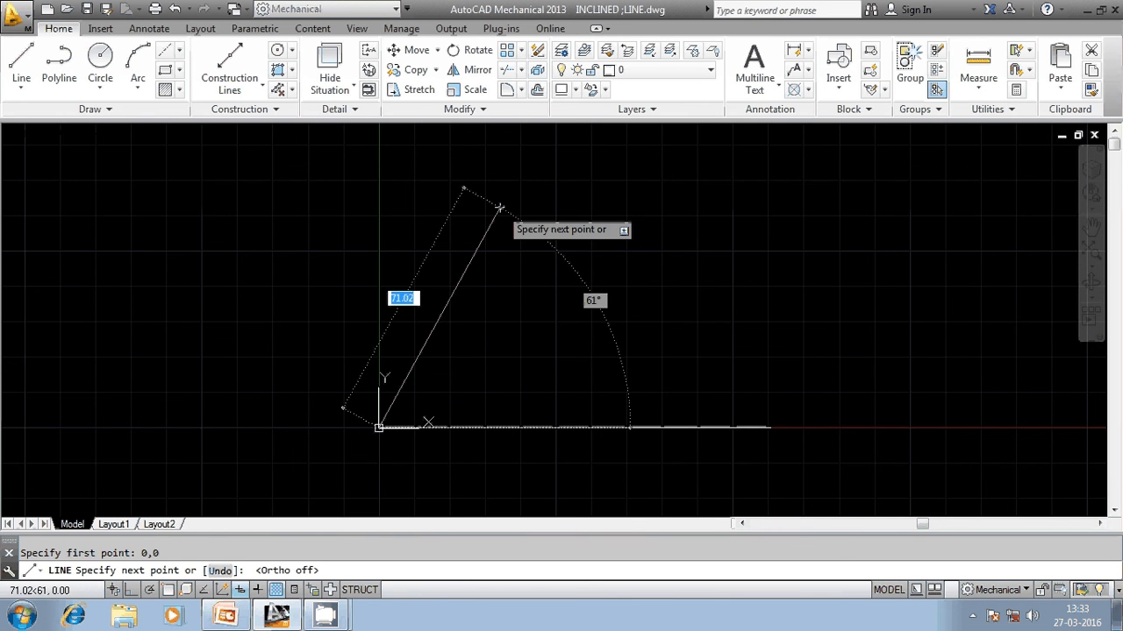
{"action": "type", "text": "50"}
{"action": "key", "text": "Tab"}
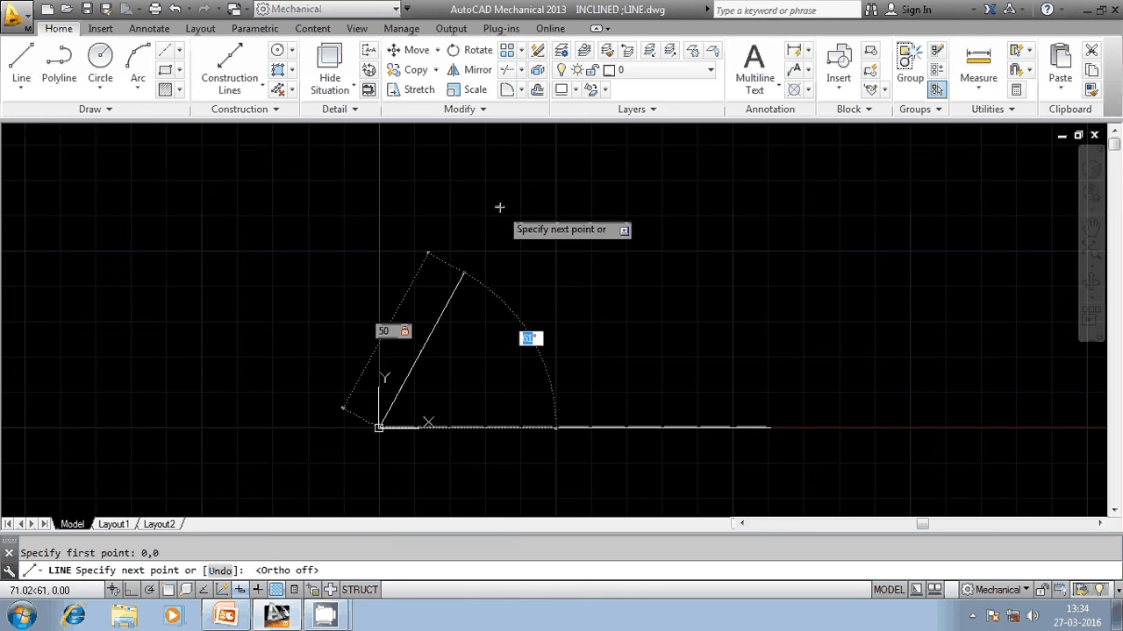
{"action": "type", "text": "45"}
{"action": "key", "text": "Return"}
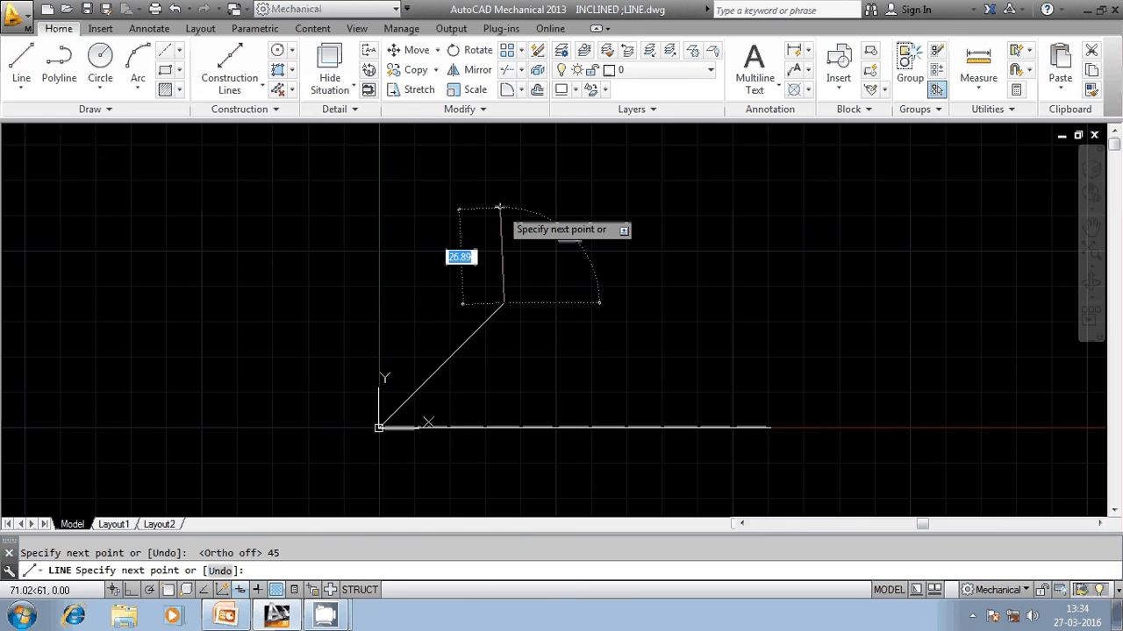
{"action": "key", "text": "Return"}
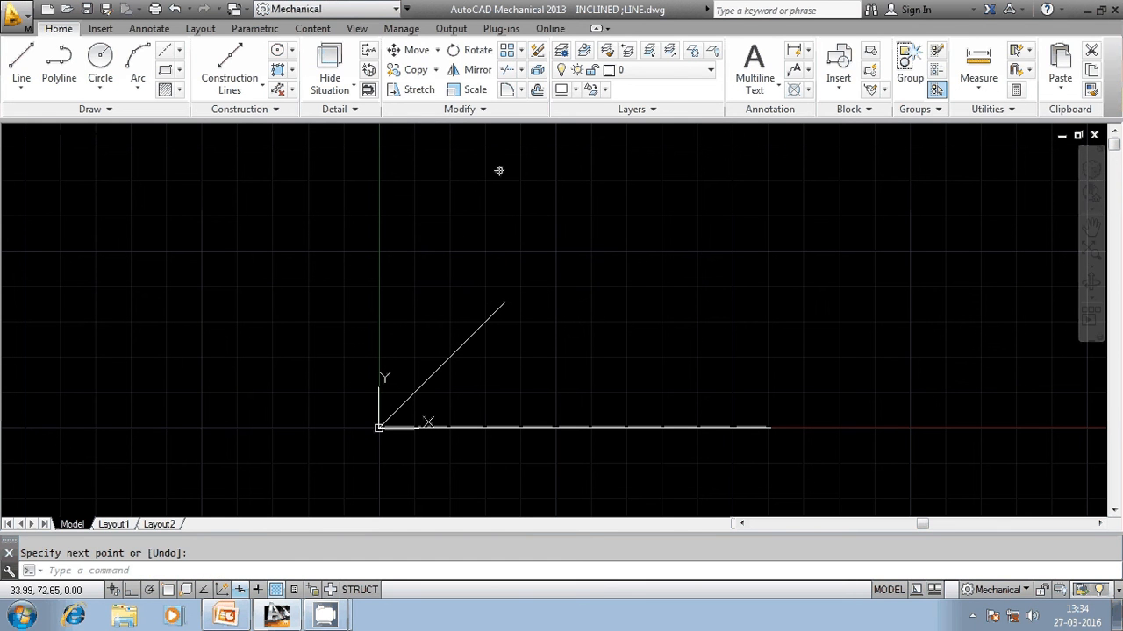
Add an angular dimension between the new inclined line and the horizontal line, with its arc between them
{"action": "middle_click_drag", "start_coordinate": [489, 277], "coordinate": [456, 230]}
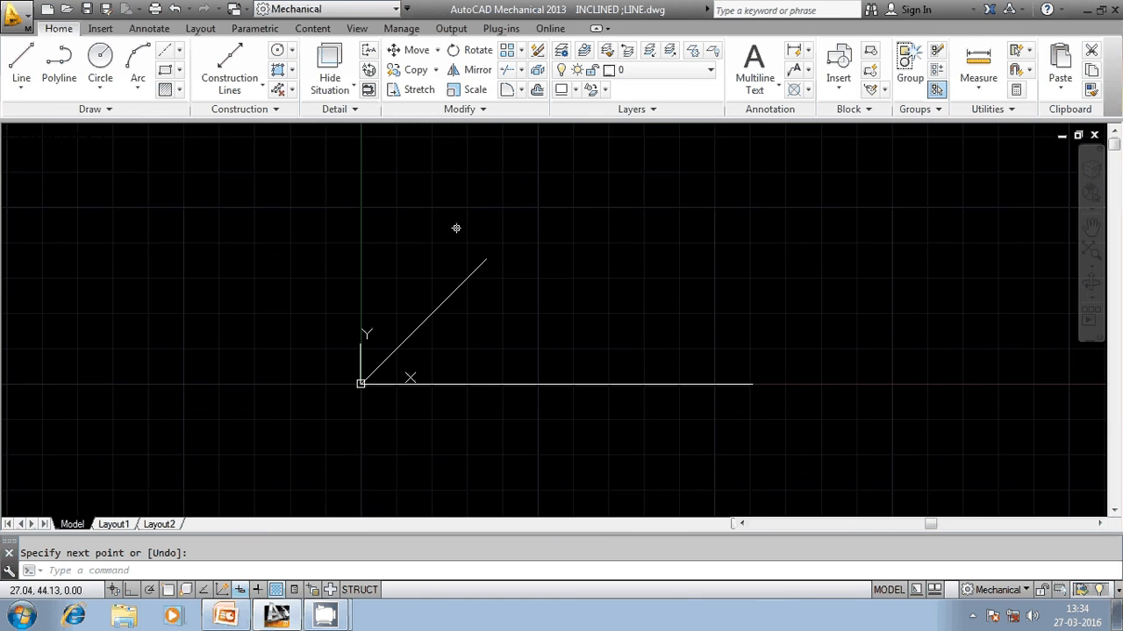
{"action": "left_click", "coordinate": [149, 28]}
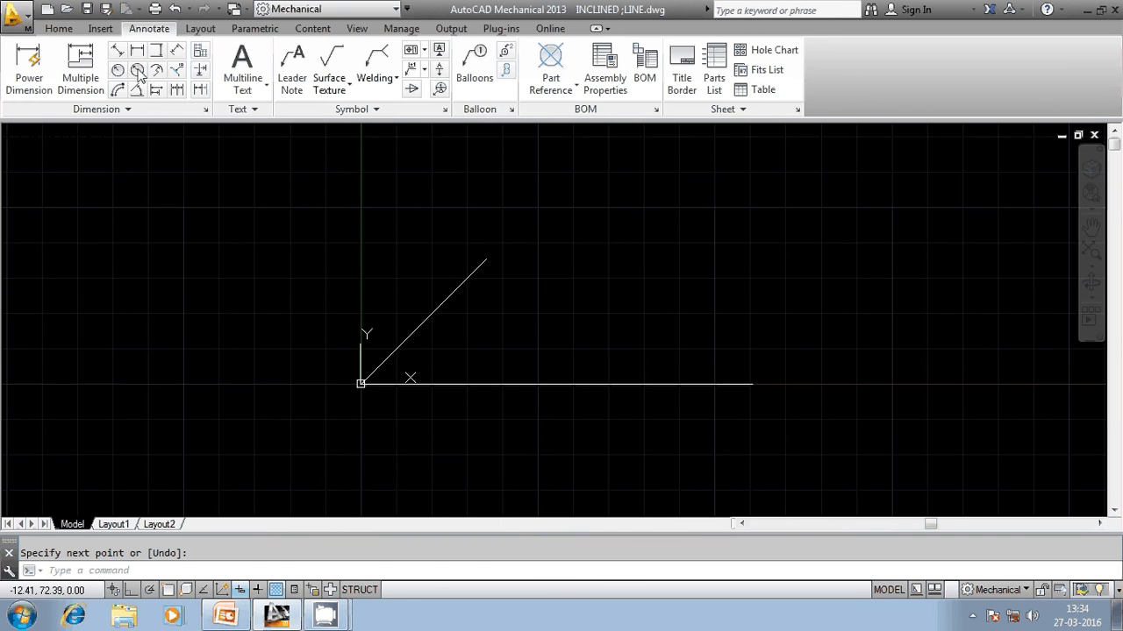
{"action": "left_click", "coordinate": [138, 93]}
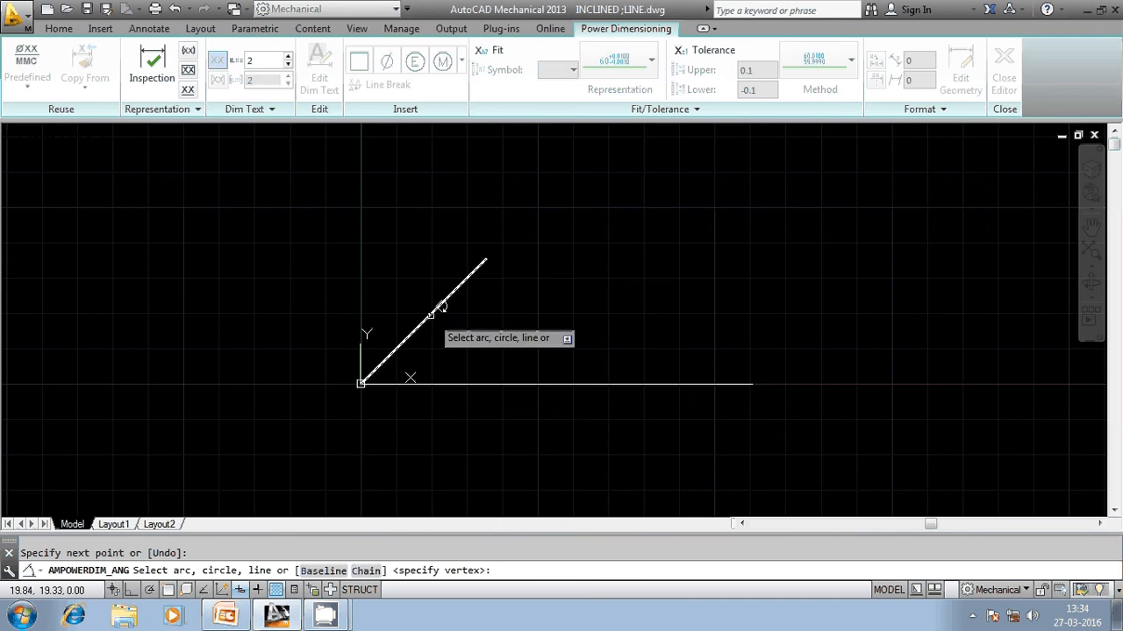
{"action": "left_click", "coordinate": [430, 316]}
{"action": "left_click", "coordinate": [471, 384]}
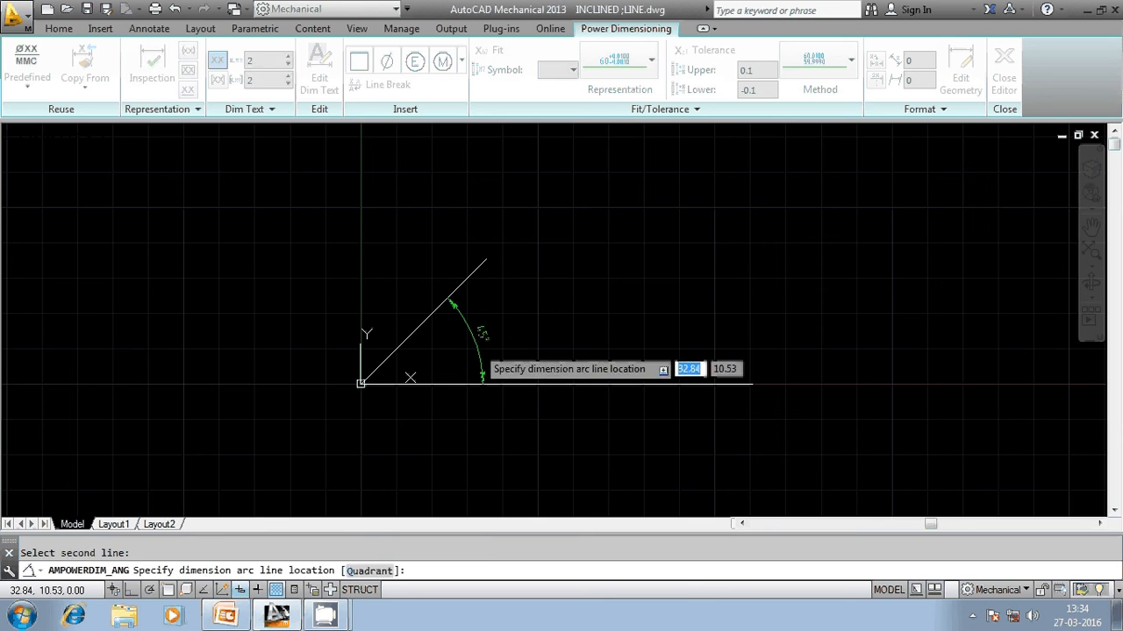
{"action": "left_click", "coordinate": [477, 347]}
{"action": "left_click", "coordinate": [569, 351]}
{"action": "key", "text": "Escape"}
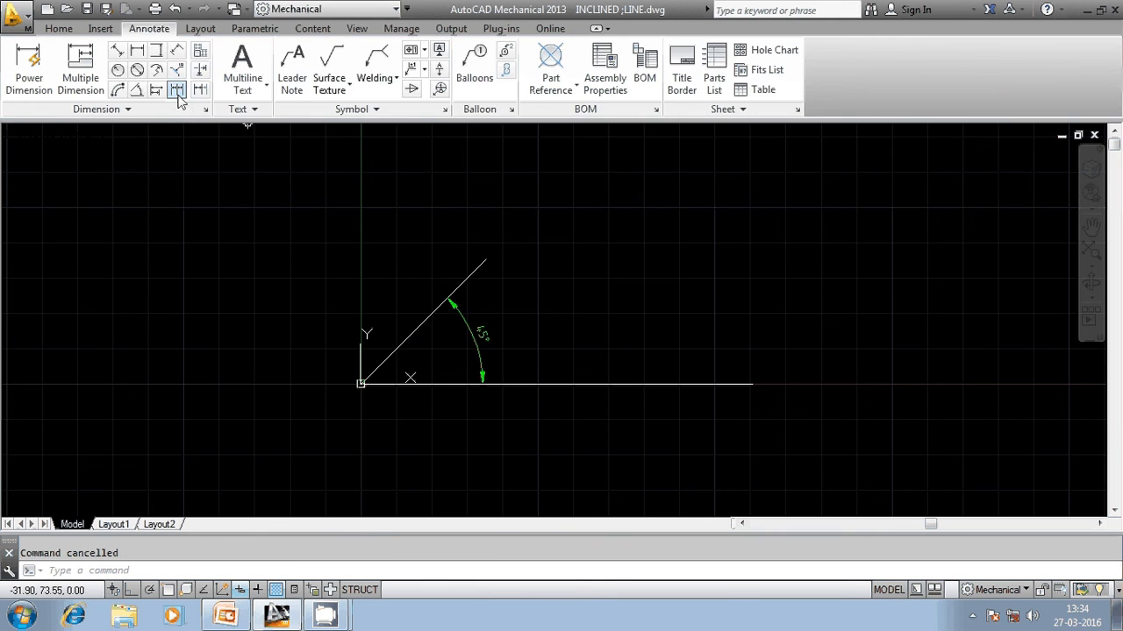
Add an aligned length dimension to the inclined line, placed above it
{"action": "left_click", "coordinate": [136, 53]}
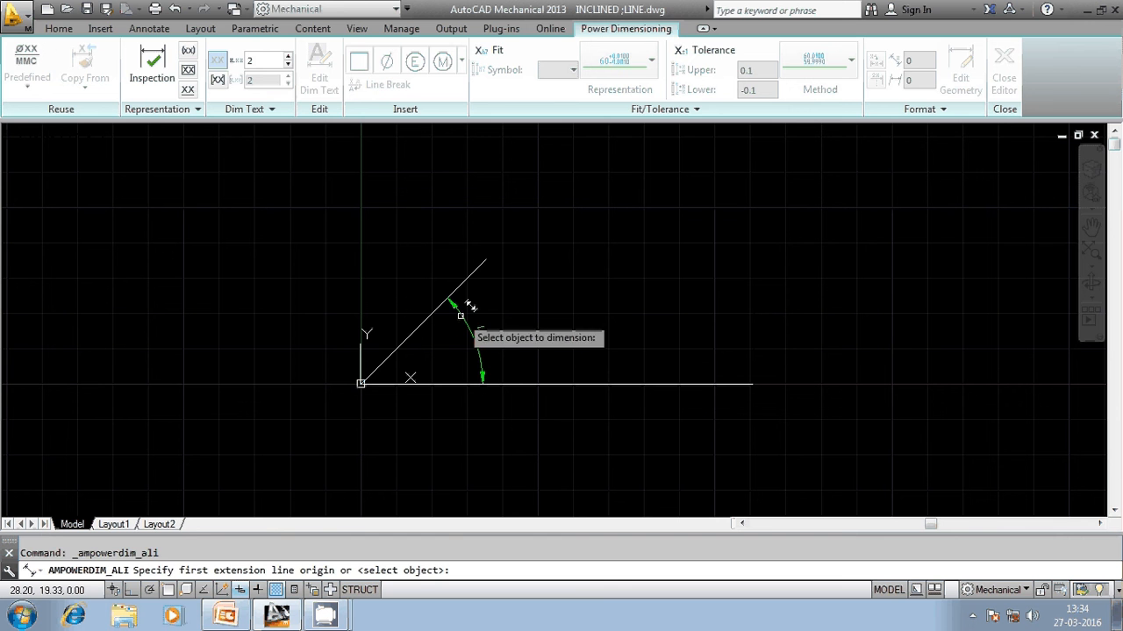
{"action": "left_click", "coordinate": [438, 308]}
{"action": "left_click", "coordinate": [387, 290]}
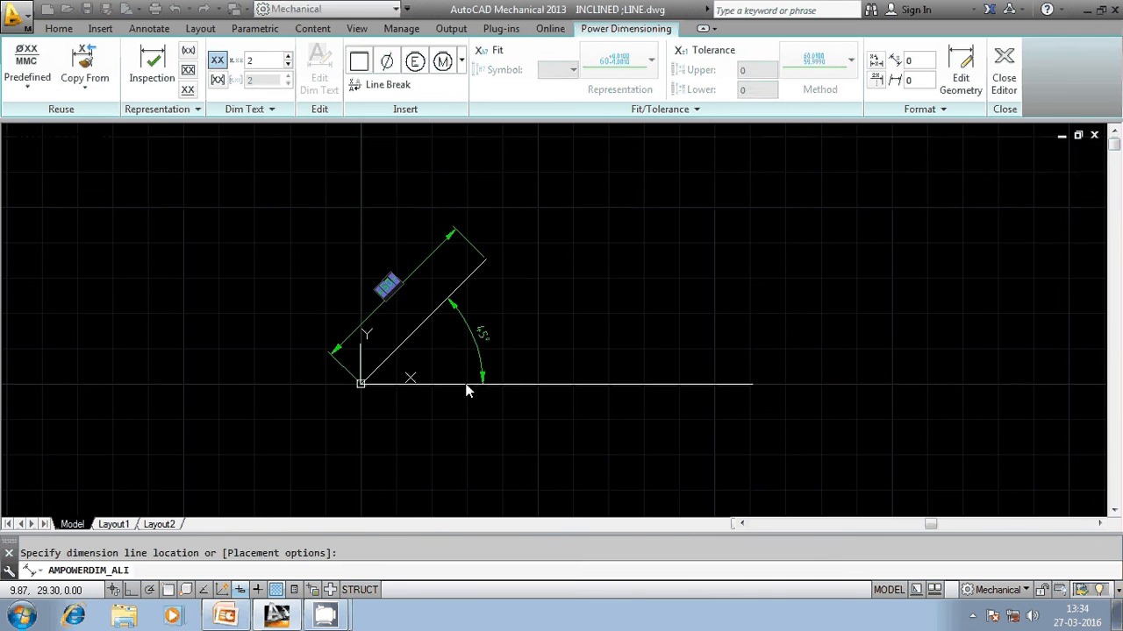
{"action": "left_click", "coordinate": [498, 314]}
{"action": "mouse_move", "coordinate": [509, 306]}
{"action": "middle_mouse_down"}
{"action": "mouse_move", "coordinate": [572, 294]}
{"action": "mouse_move", "coordinate": [571, 306]}
{"action": "mouse_move", "coordinate": [535, 304]}
{"action": "middle_mouse_up"}
{"action": "key", "text": "Escape"}
{"action": "key", "text": "Escape"}
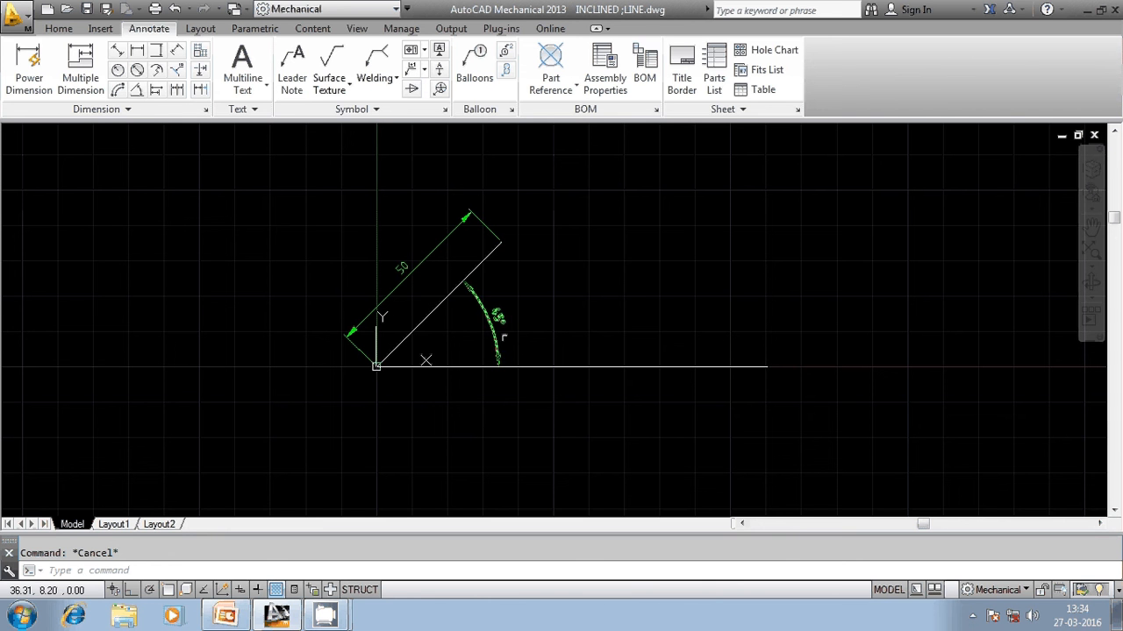
{"action": "mouse_move", "coordinate": [325, 616]}
{"action": "left_click", "coordinate": [312, 552]}
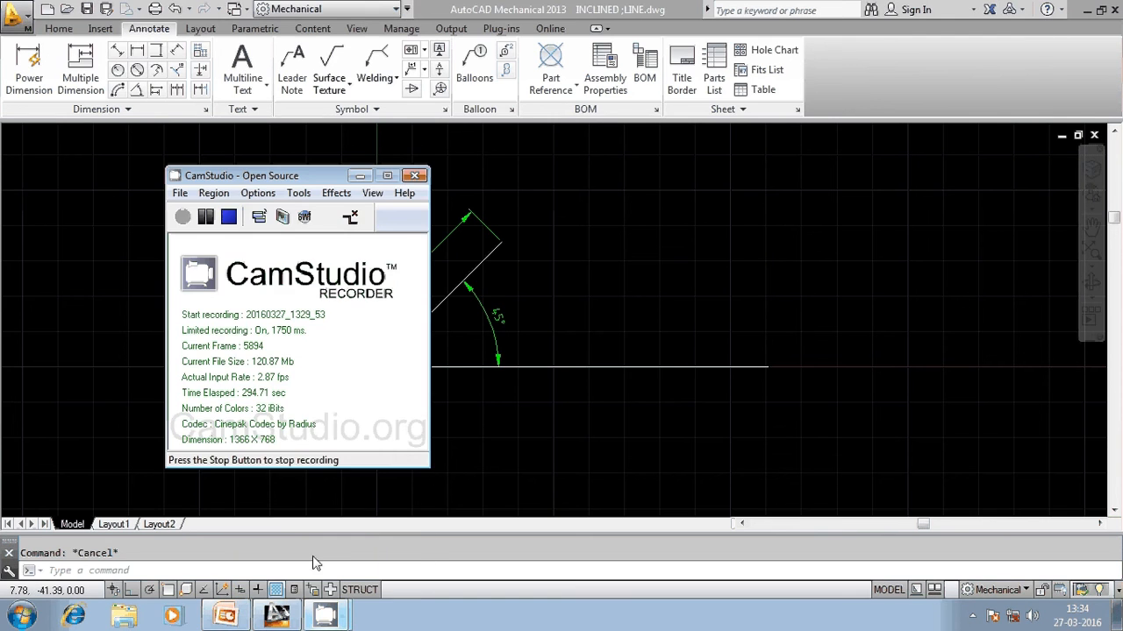